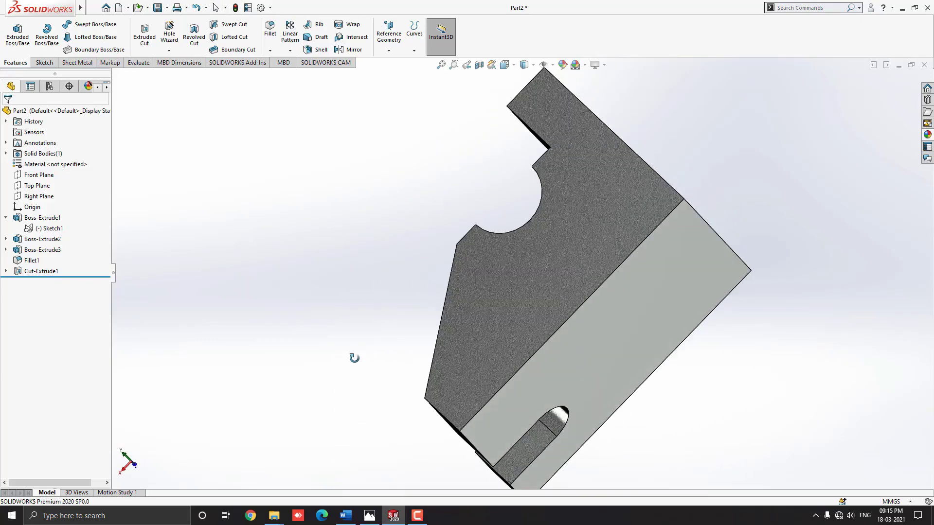
# Orbit the finished bracket, snap it to Isometric view, and bring up the New document dialog.
pyautogui.moveTo(658, 220); pyautogui.dragTo(486, 219, button='middle')
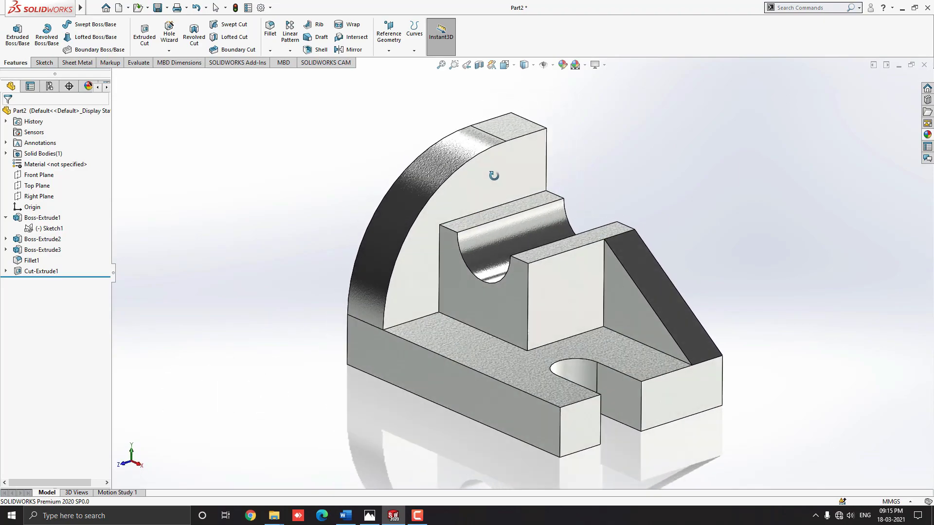
pyautogui.press('space')
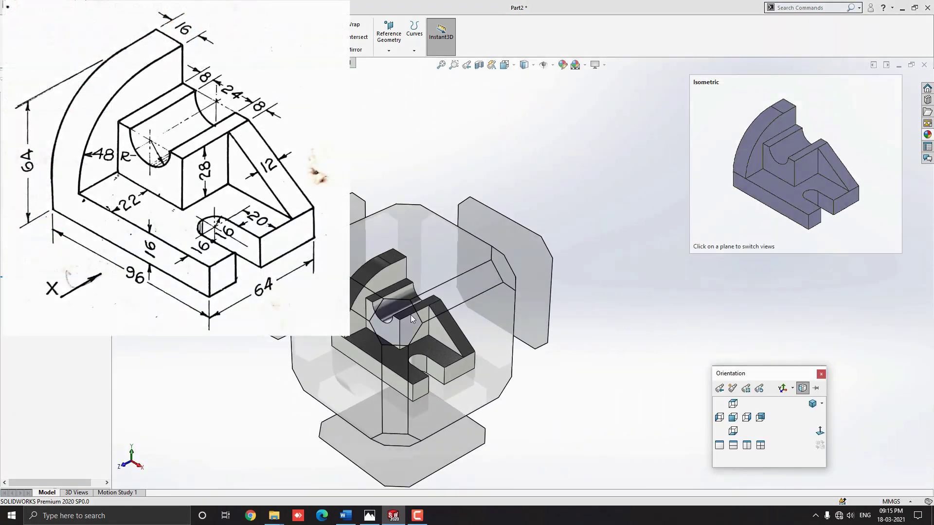
pyautogui.click(444, 306)
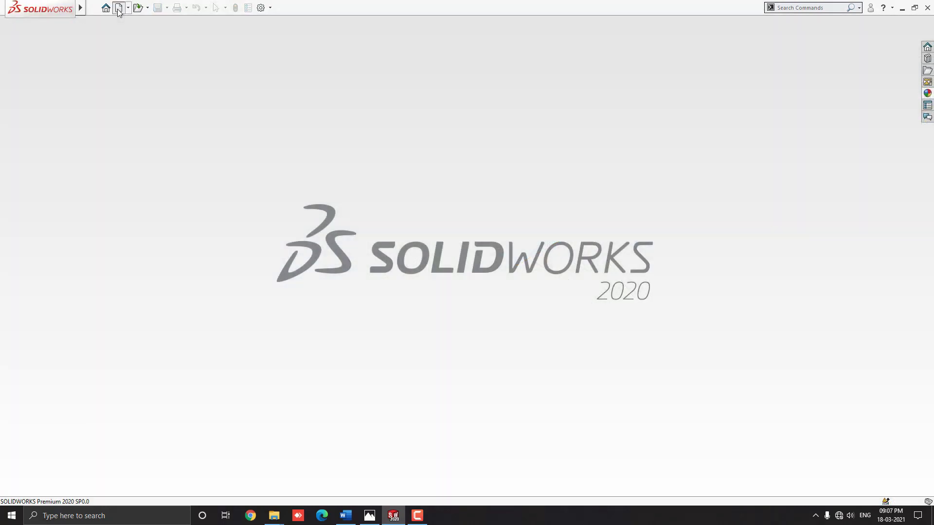
pyautogui.click(119, 9)
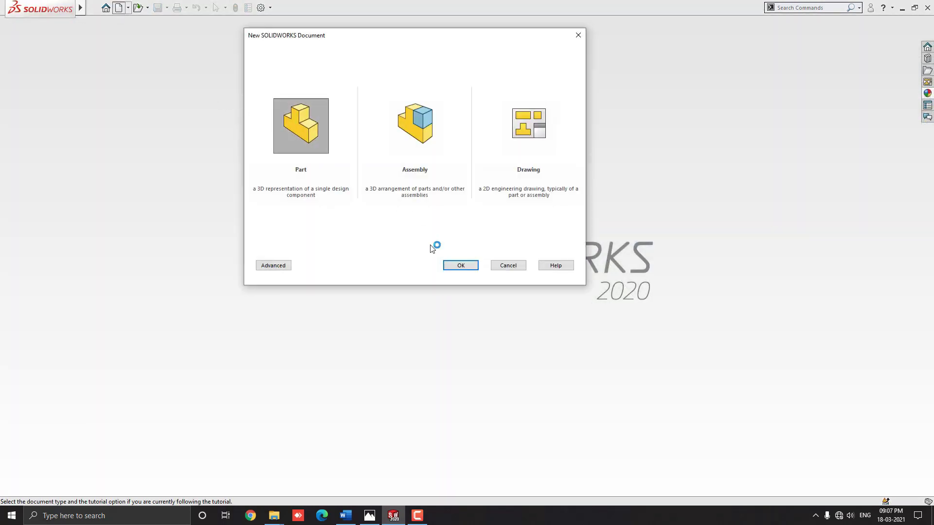
# Create a new part, Part2, and size its window beside the bracket's reference drawing.
pyautogui.click(456, 268)
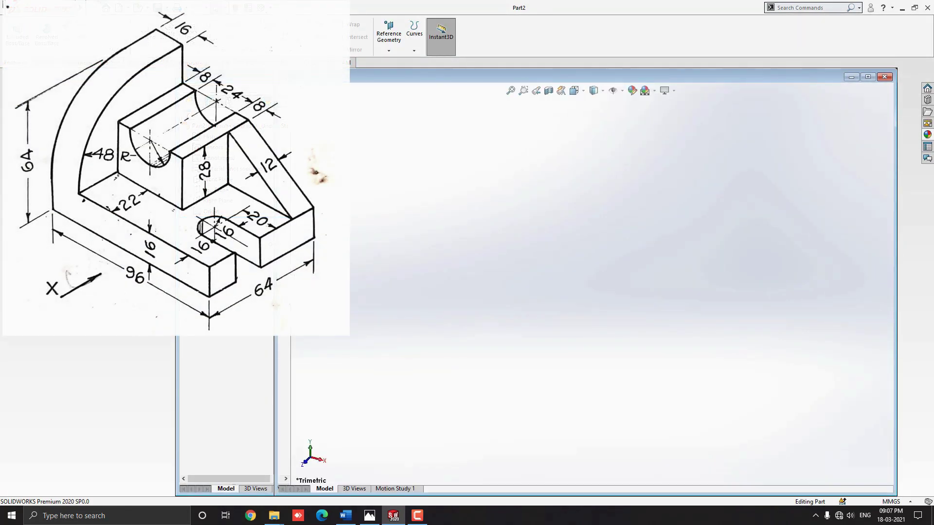
pyautogui.click(371, 516)
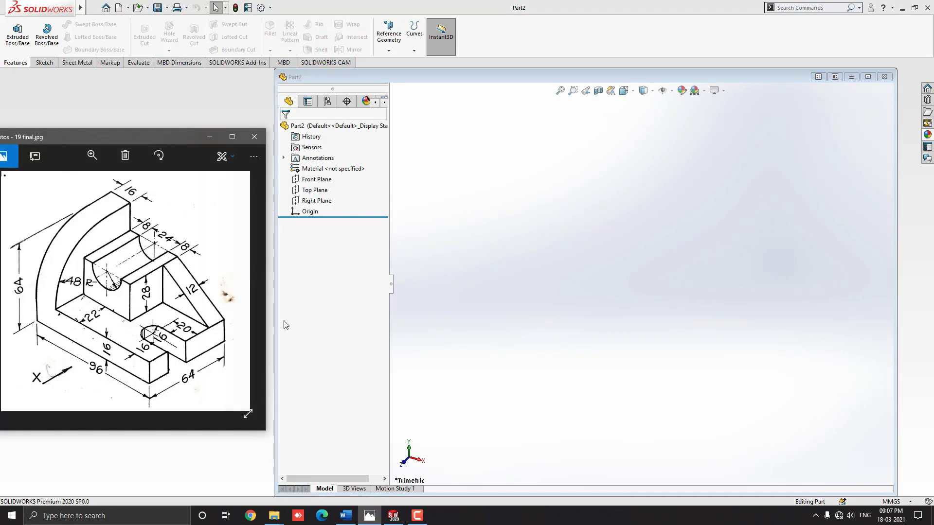
pyautogui.moveTo(275, 323); pyautogui.dragTo(266, 322)
pyautogui.moveTo(898, 375); pyautogui.dragTo(930, 376)
pyautogui.moveTo(588, 69); pyautogui.dragTo(588, 58)
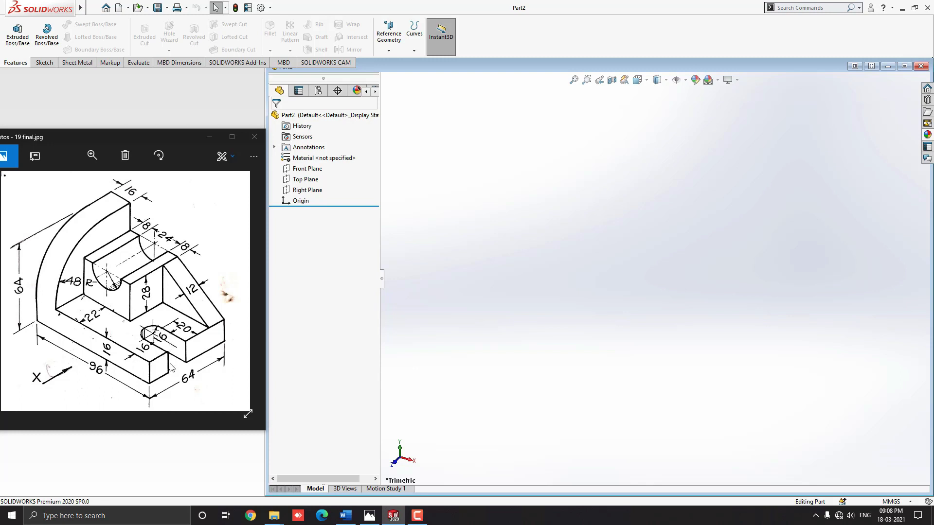
pyautogui.click(119, 415)
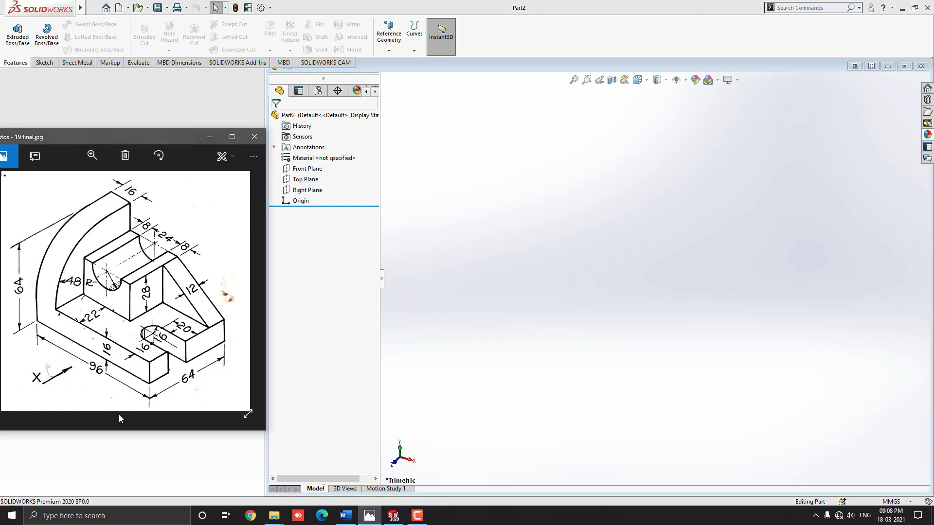
pyautogui.click(609, 289)
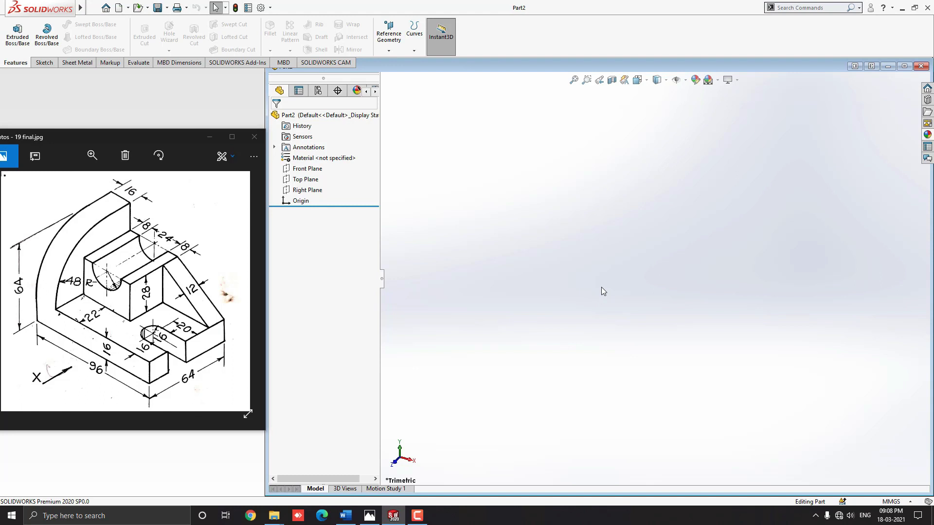
# Start a sketch on the Front Plane and draw the 96 mm base line and 64 mm upright.
pyautogui.click(319, 171)
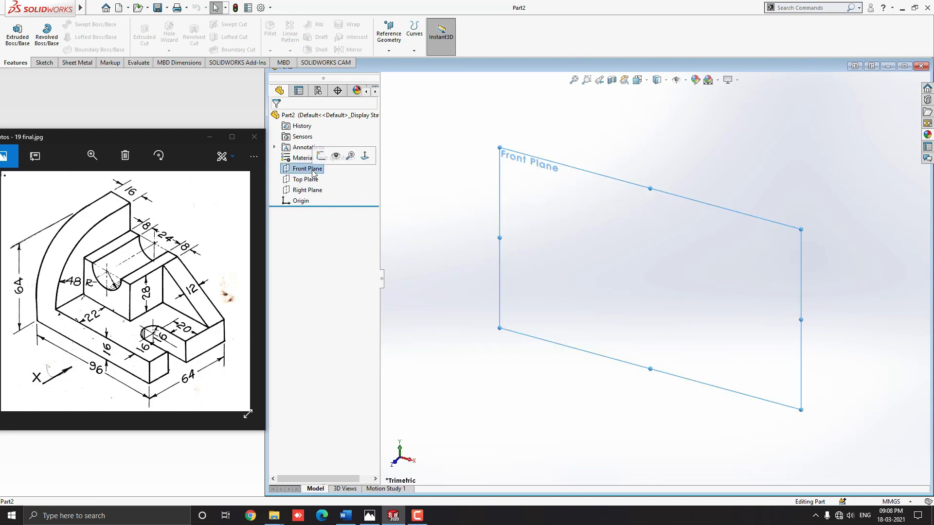
pyautogui.click(321, 160)
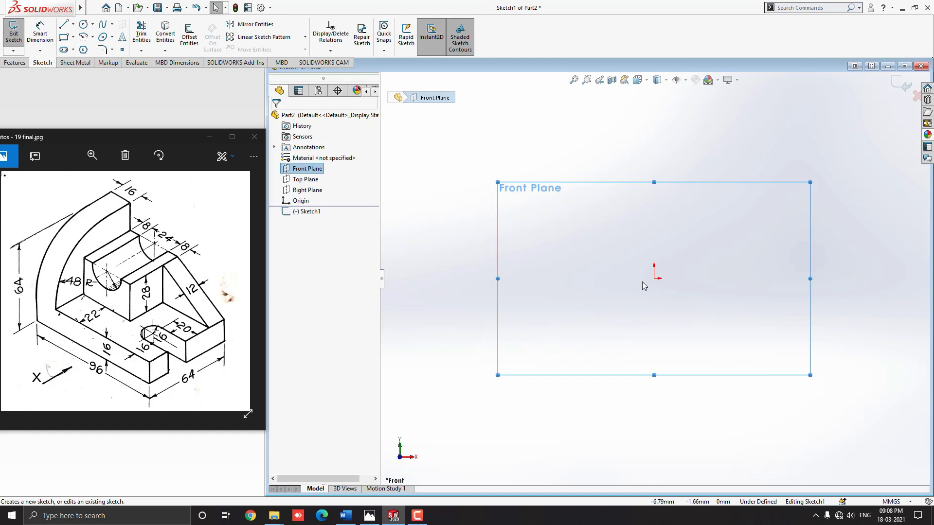
pyautogui.click(65, 27)
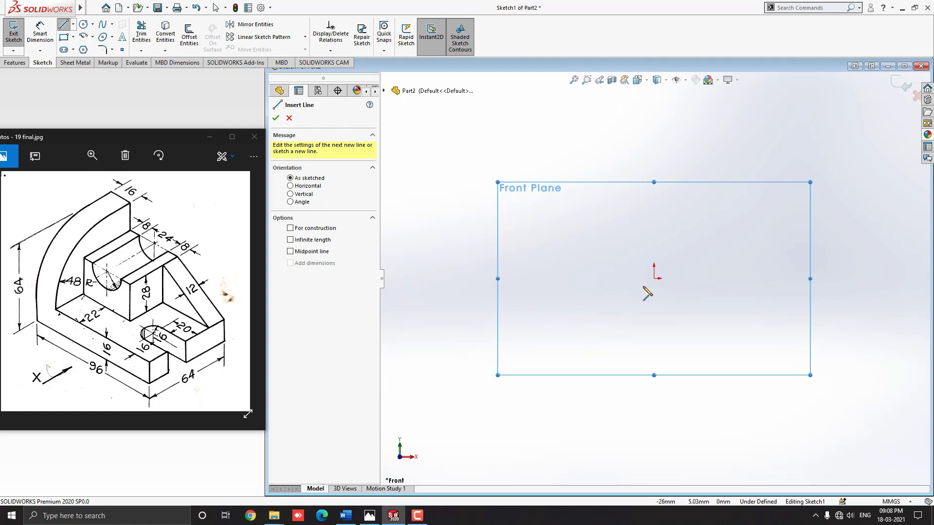
pyautogui.scroll(-1, 646, 288)
pyautogui.click(665, 281)
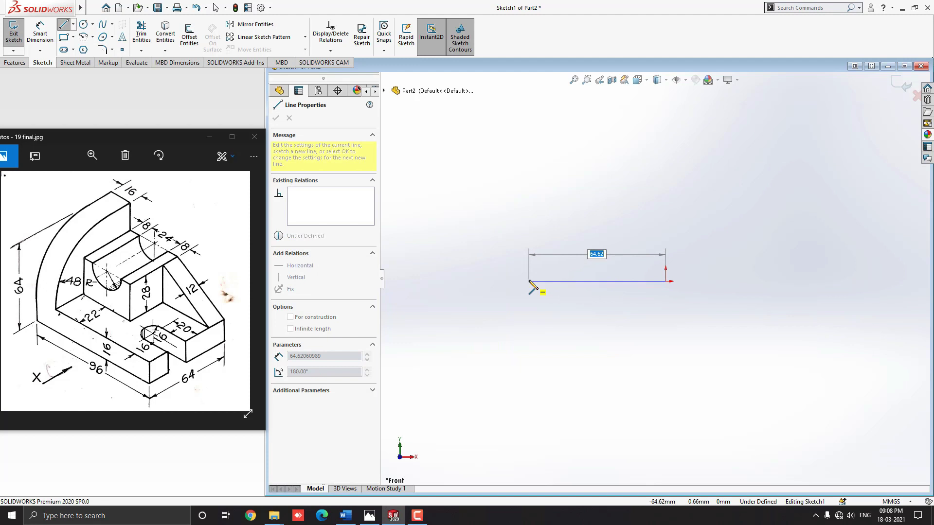
pyautogui.write('96')
pyautogui.press('Return')
pyautogui.click(462, 281)
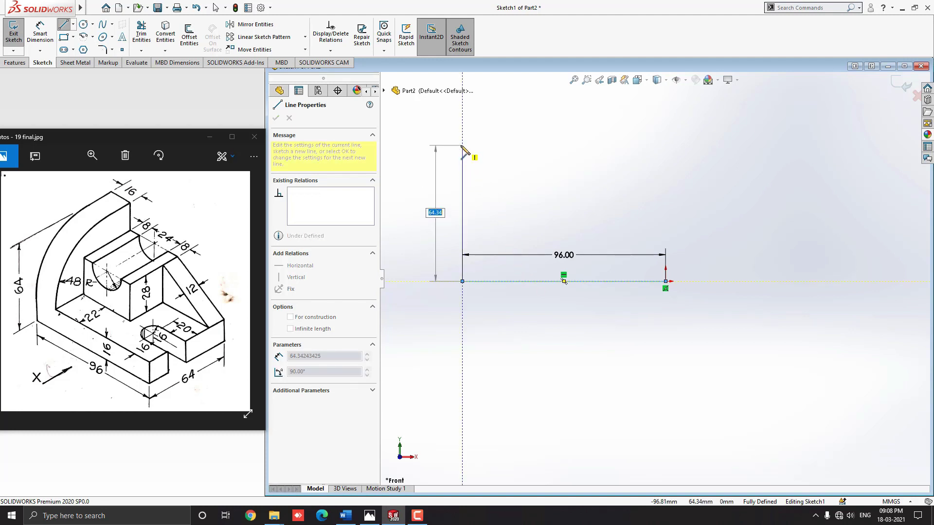
pyautogui.write('64')
pyautogui.press('Return')
# Close the L-profile with 16 mm, 48 mm (64-16), 80 mm and 16 mm lines.
pyautogui.scroll(-2, 467, 153)
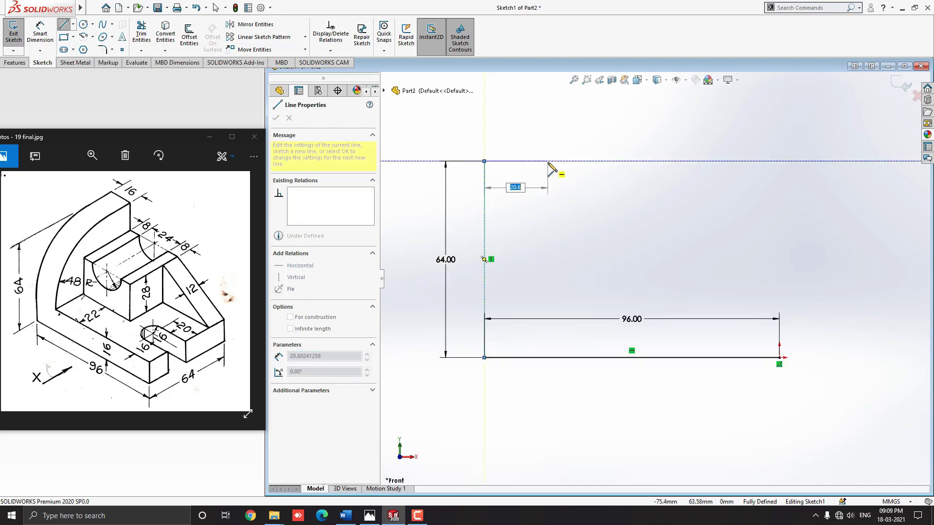
pyautogui.write('16')
pyautogui.press('Return')
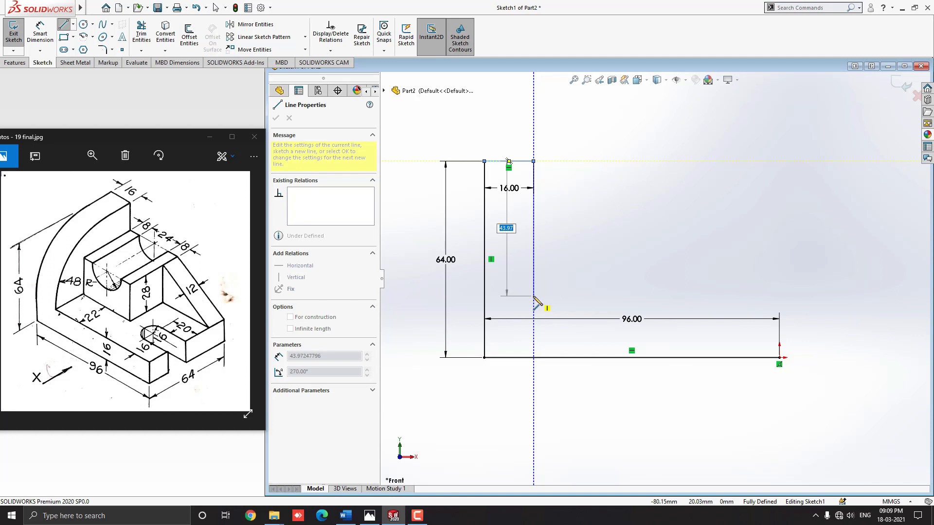
pyautogui.write('64-16')
pyautogui.press('Return')
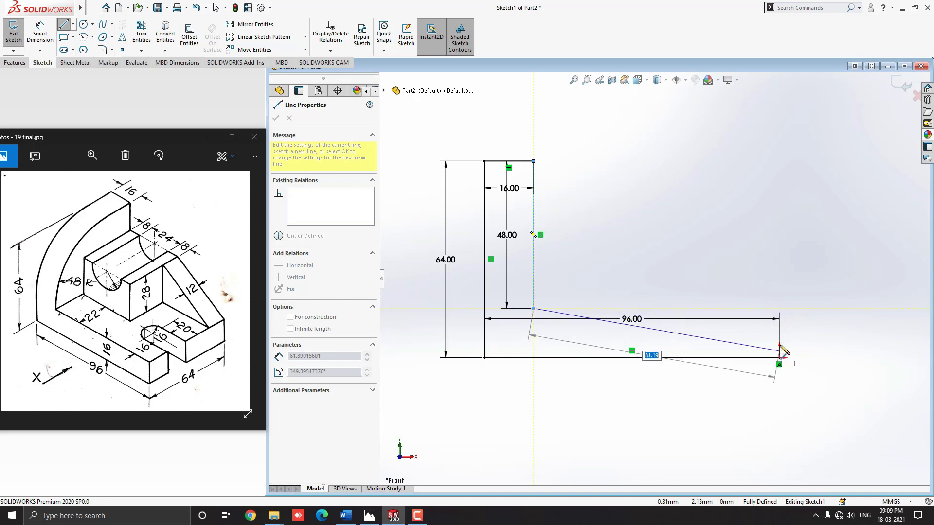
pyautogui.click(780, 309)
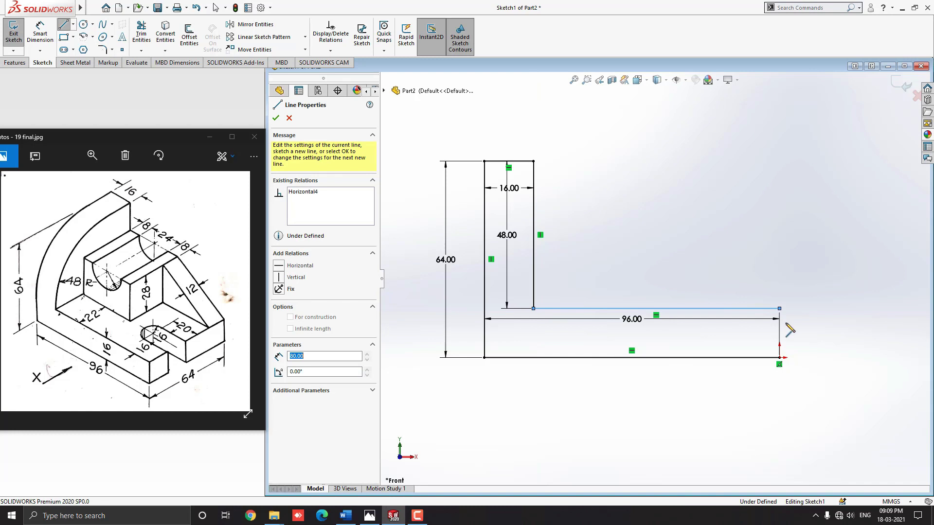
pyautogui.click(779, 357)
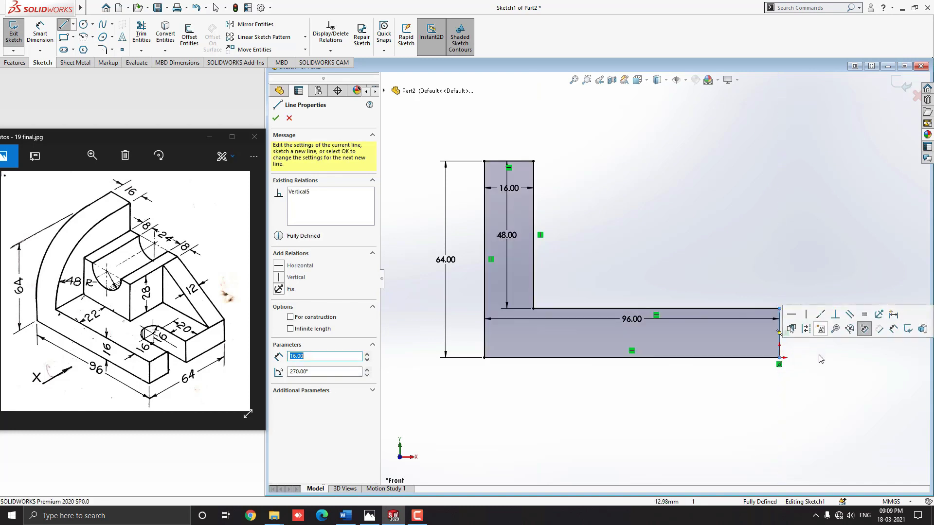
pyautogui.press('Escape')
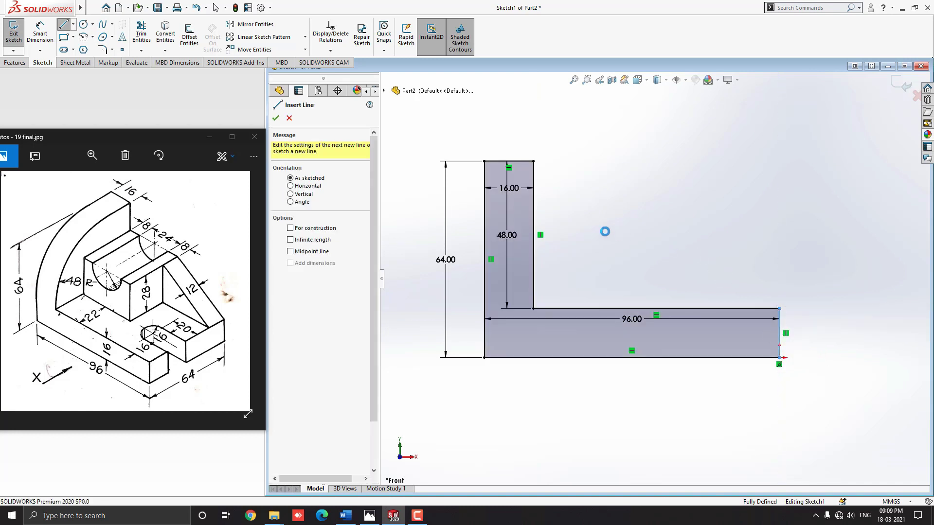
pyautogui.press('Escape')
# Move the 48.00 and 96.00 dimensions clear of the profile.
pyautogui.click(513, 149)
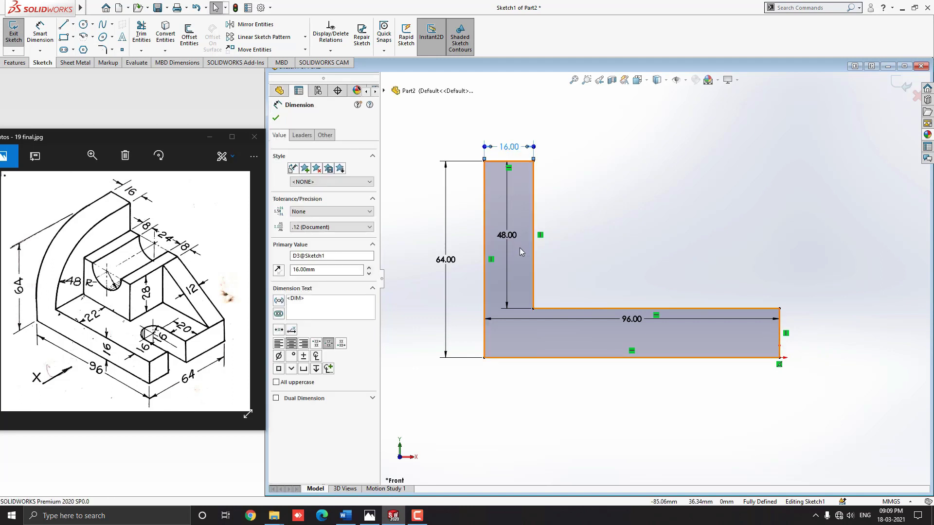
pyautogui.moveTo(507, 238); pyautogui.dragTo(823, 243)
pyautogui.moveTo(632, 321); pyautogui.dragTo(628, 398)
pyautogui.press('Escape')
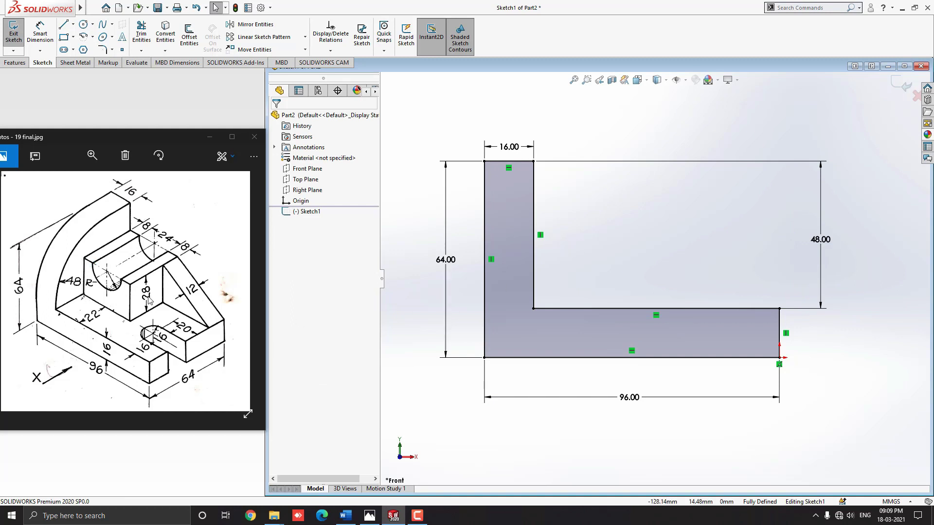
# Draw a corner rectangle from the L's inner corner, 28 mm high and 40 mm (8+24+8) wide.
pyautogui.click(66, 39)
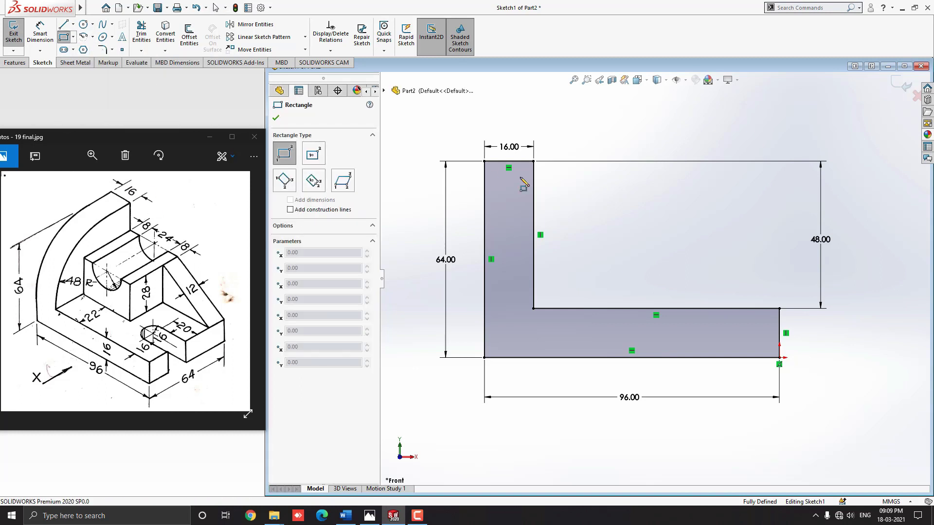
pyautogui.click(533, 309)
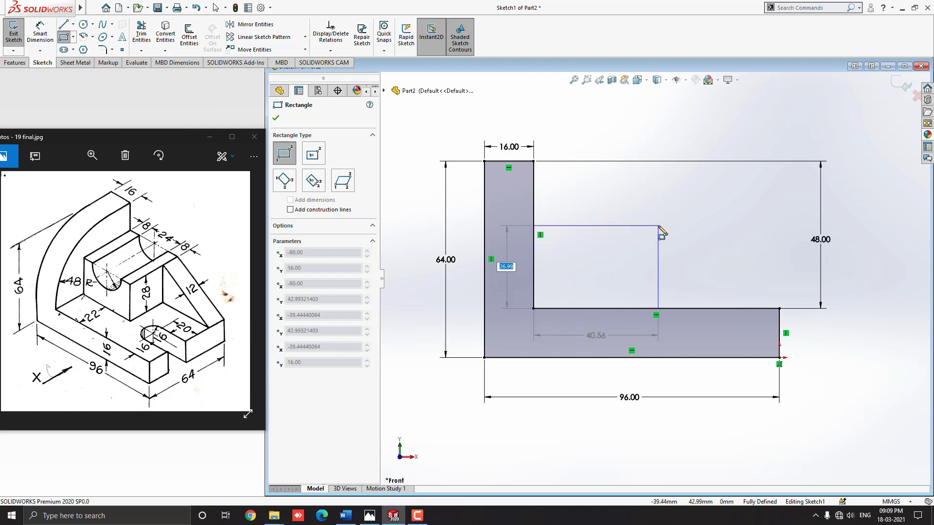
pyautogui.write('28')
pyautogui.press('Tab')
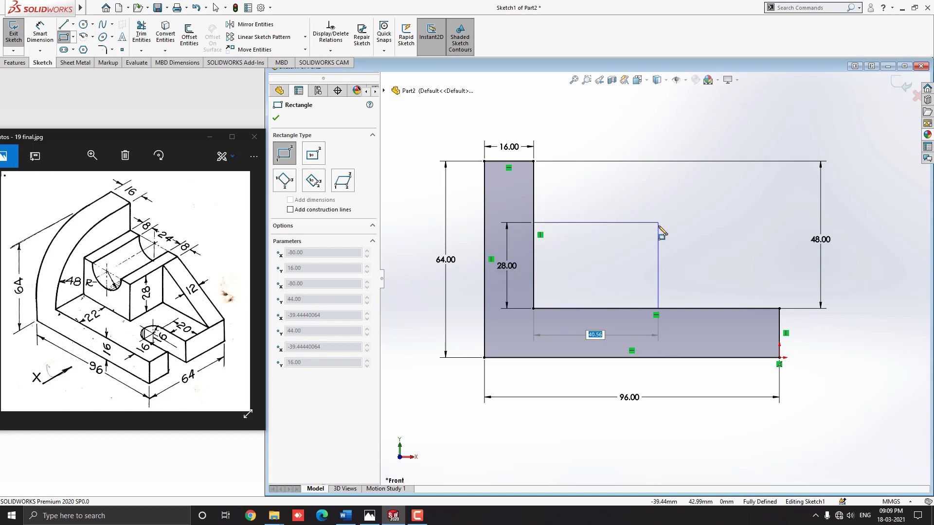
pyautogui.write('8')
pyautogui.write('+24+8')
pyautogui.press('Return')
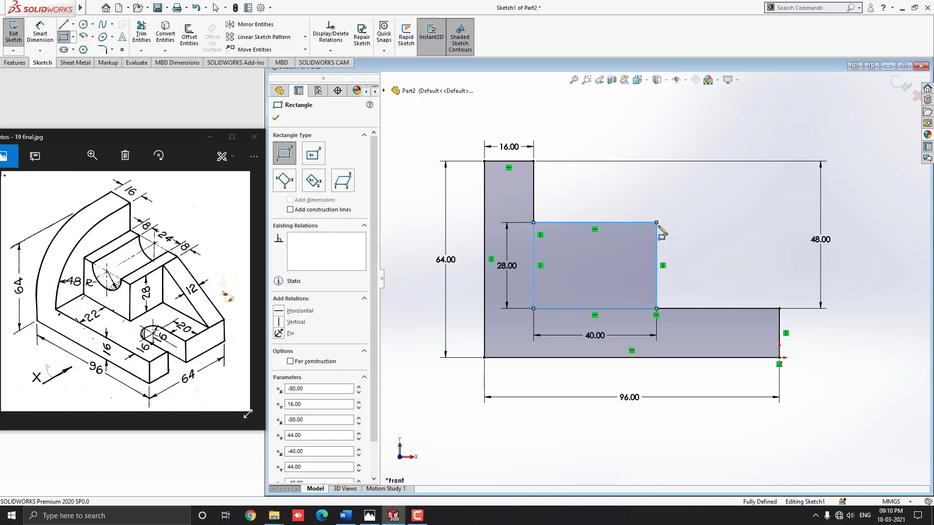
pyautogui.press('Escape')
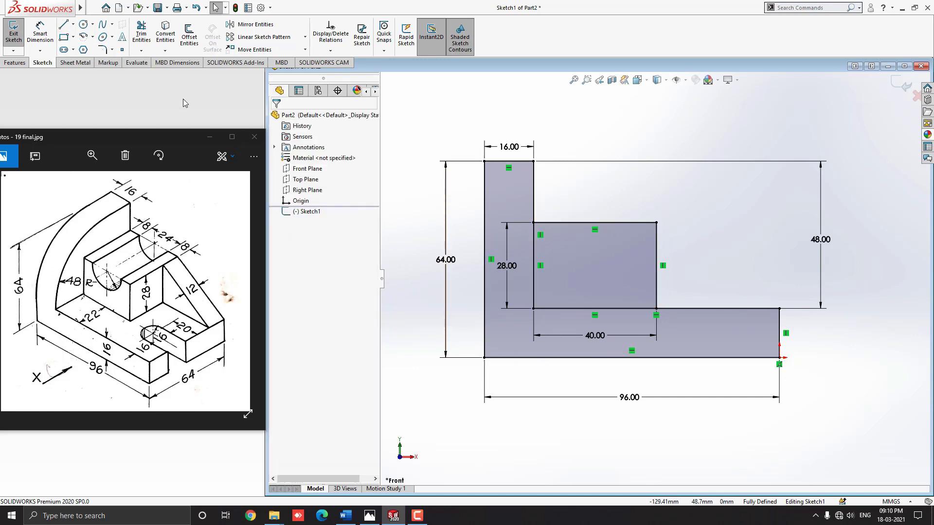
# Draw a 24 mm diameter circle centred on the rectangle's top edge.
pyautogui.click(83, 25)
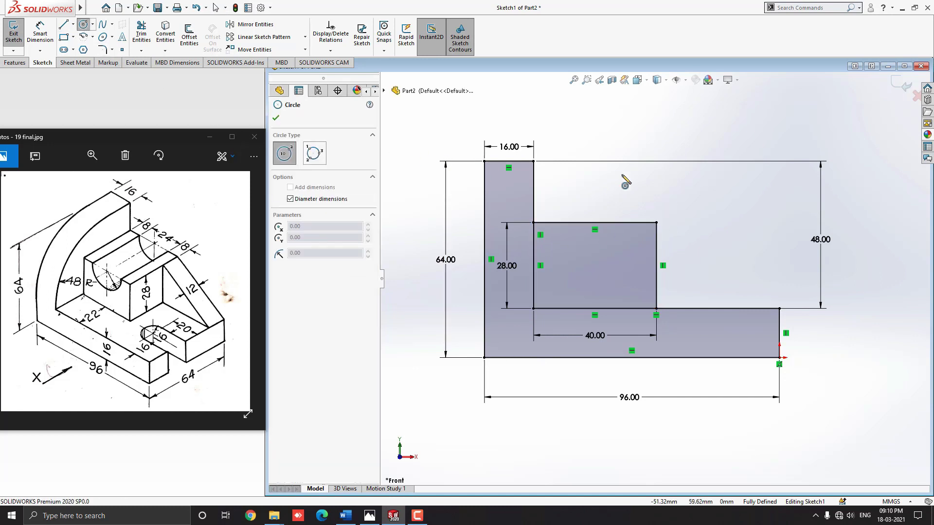
pyautogui.click(594, 223)
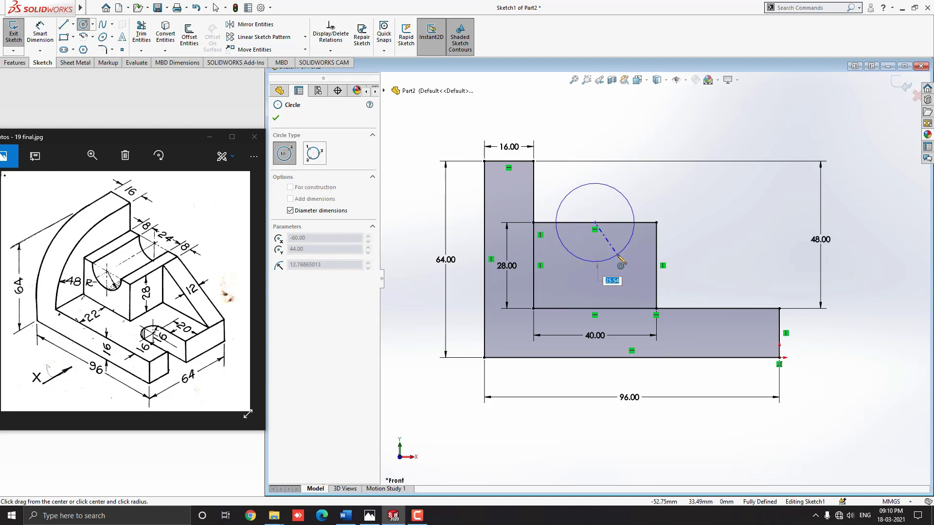
pyautogui.write('24')
pyautogui.press('Return')
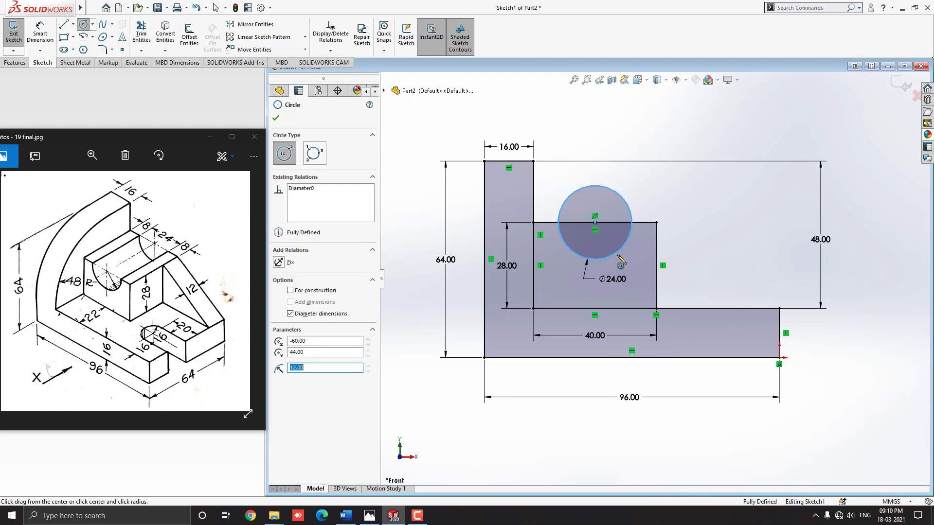
pyautogui.press('Escape')
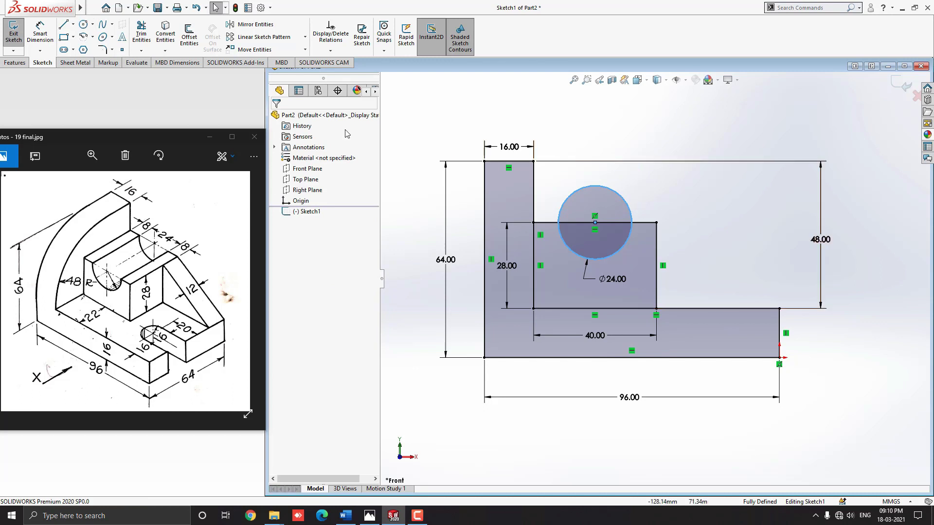
# Trim away the circle's upper half and the edge inside it, leaving a semicircular notch.
pyautogui.click(143, 38)
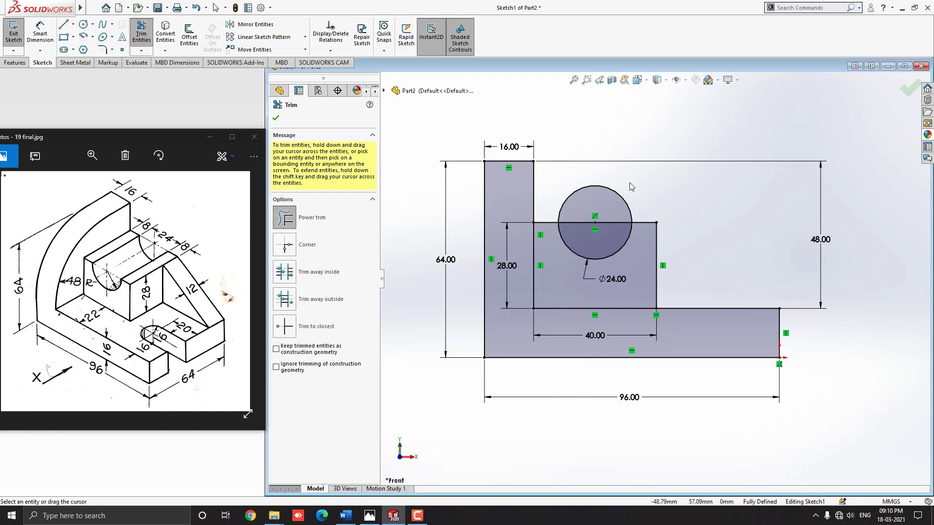
pyautogui.moveTo(610, 229); pyautogui.dragTo(628, 194)
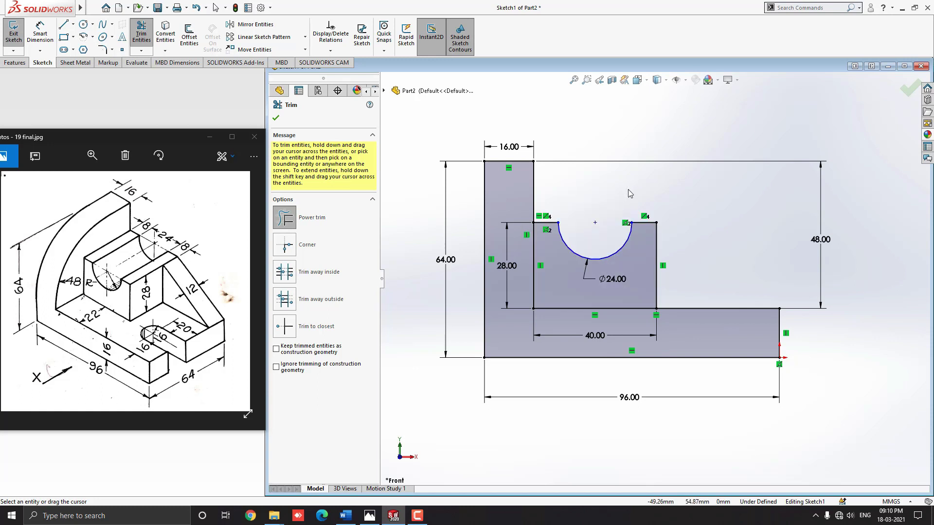
pyautogui.press('Escape')
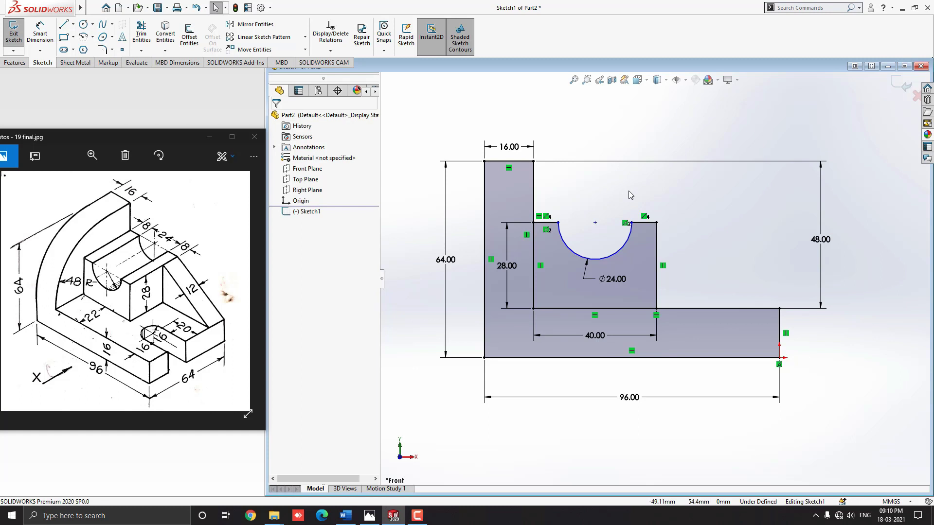
pyautogui.click(63, 24)
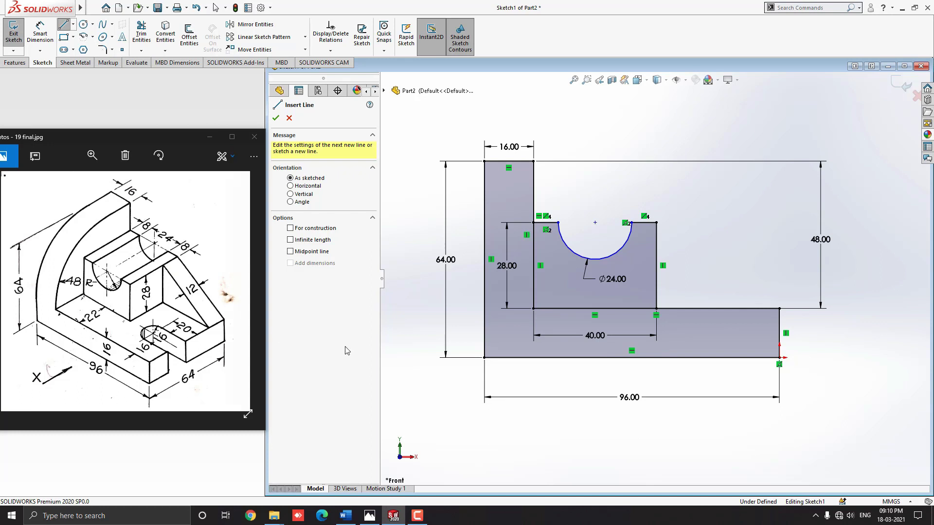
# Draw a sloped line from the base's top-right corner to the rectangle's top-right corner.
pyautogui.click(779, 309)
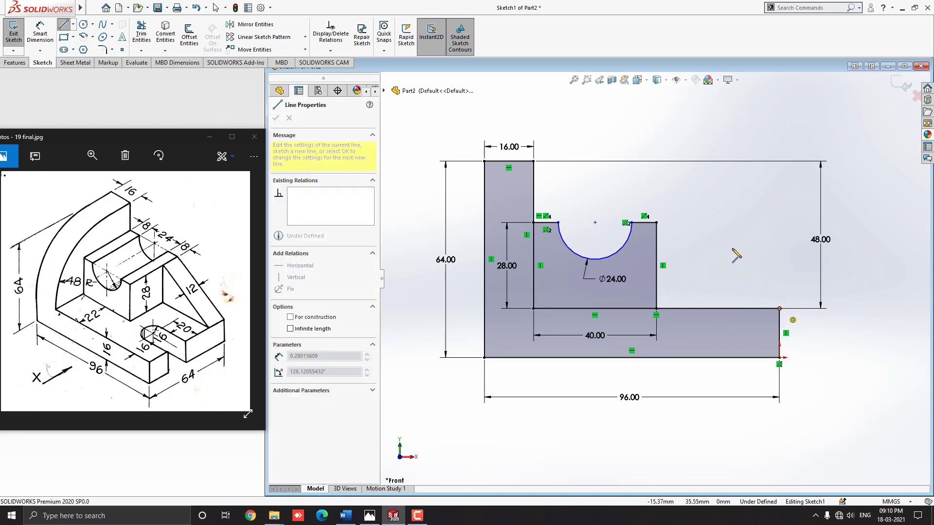
pyautogui.click(657, 223)
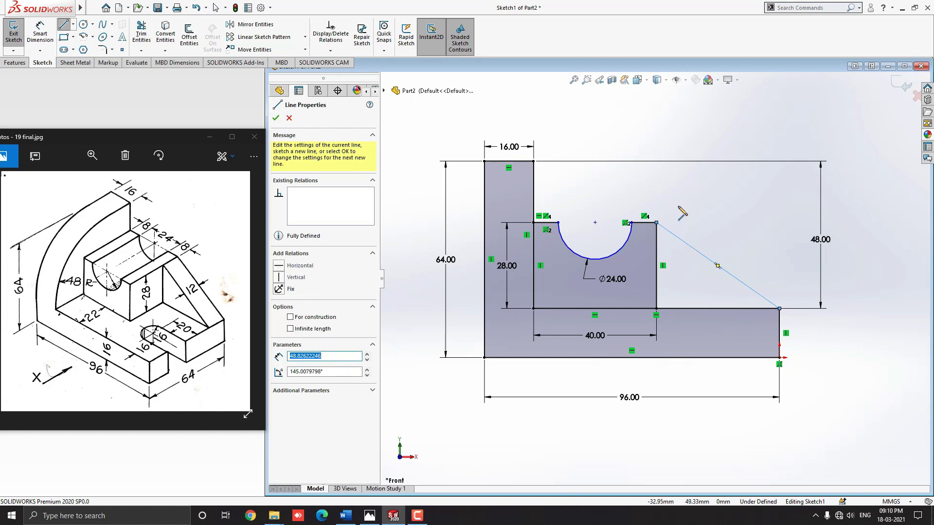
pyautogui.press('Escape')
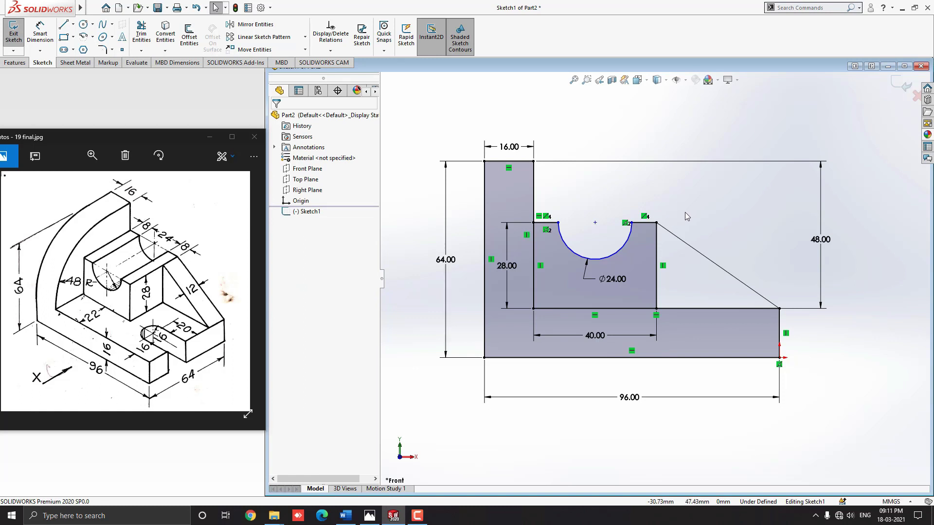
# Extrude the L-shaped sketch region 64 mm as Boss-Extrude1.
pyautogui.click(9, 67)
pyautogui.click(16, 46)
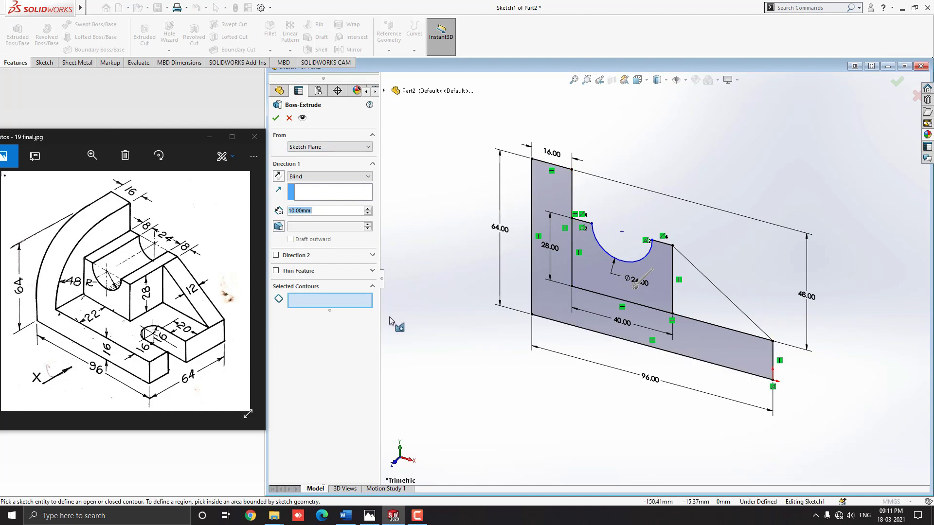
pyautogui.click(317, 301)
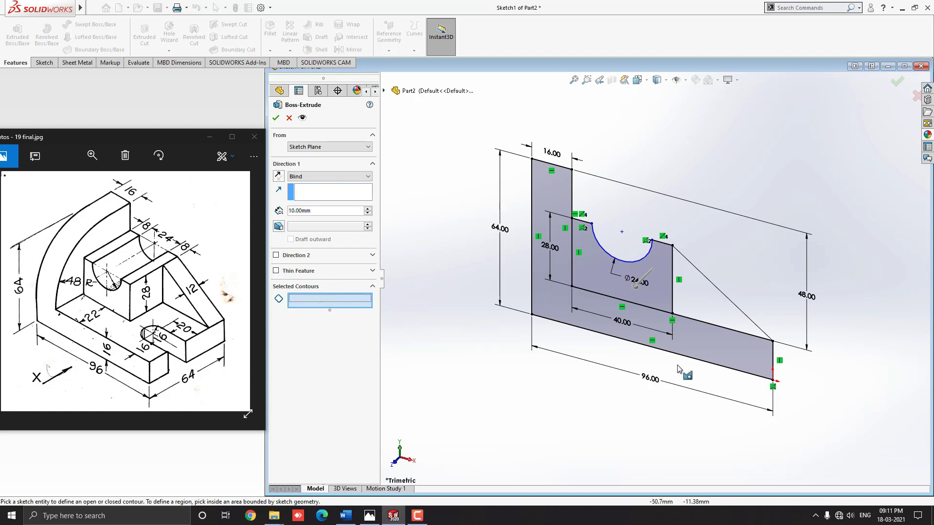
pyautogui.click(716, 348)
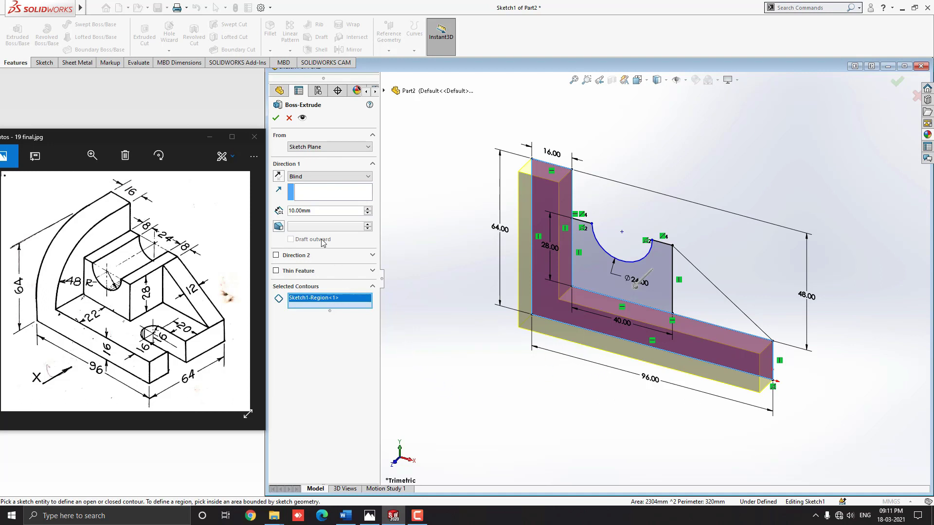
pyautogui.doubleClick(297, 211)
pyautogui.write('64')
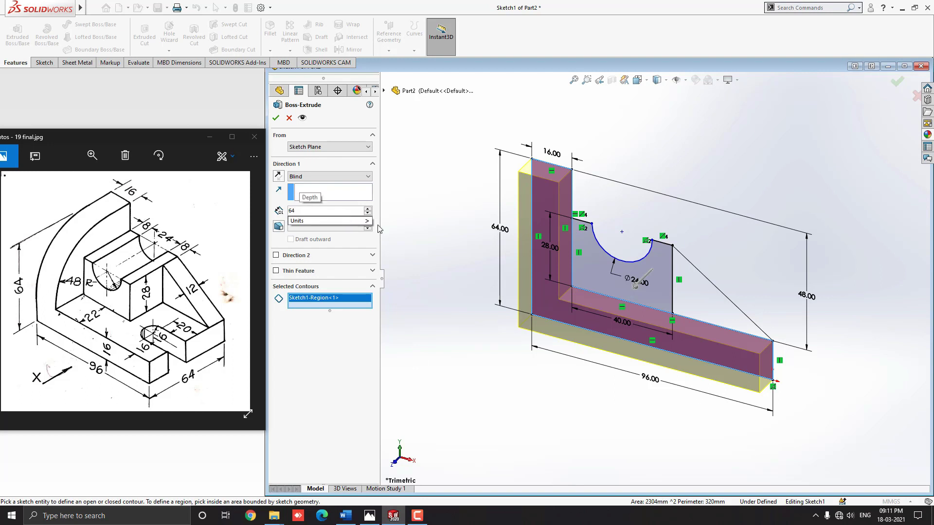
pyautogui.press('Return')
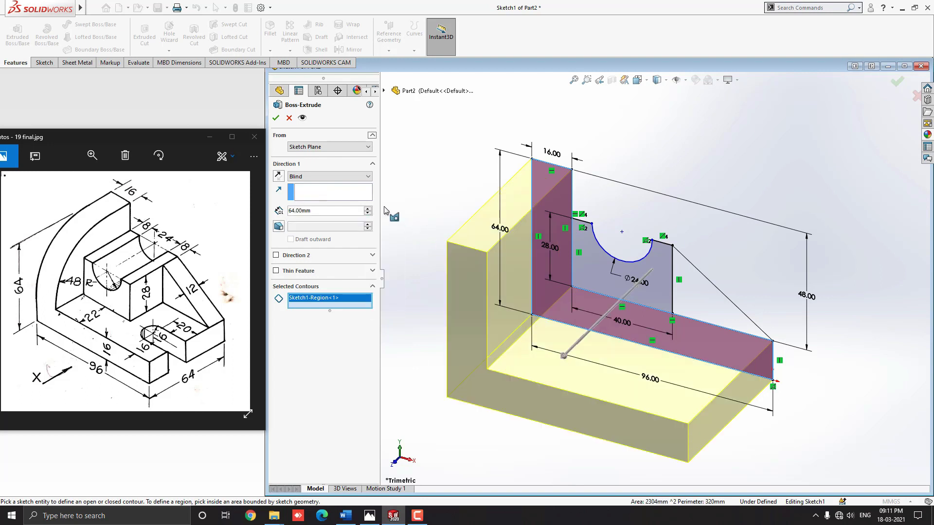
pyautogui.click(276, 118)
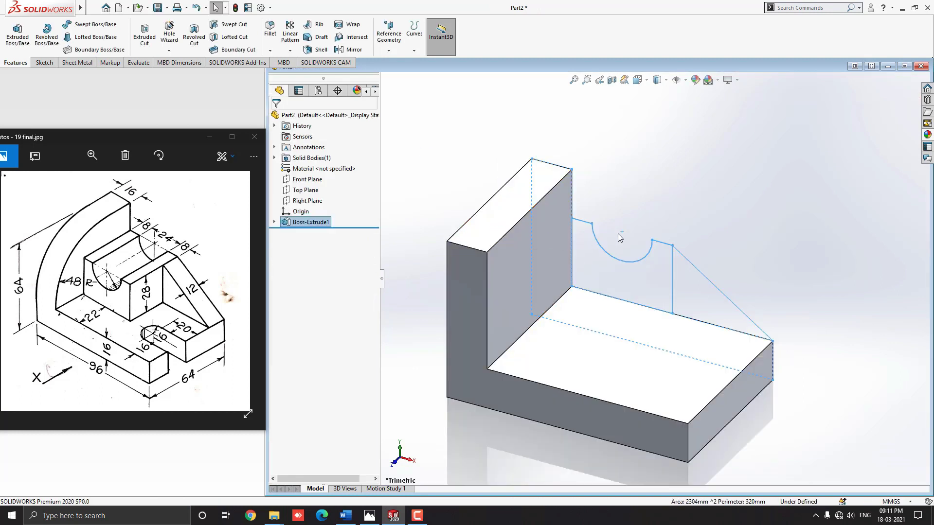
# Expand Boss-Extrude1 and show Sketch1 with its dimensions on the model.
pyautogui.scroll(2, 496, 229)
pyautogui.scroll(-4, 505, 231)
pyautogui.click(431, 160)
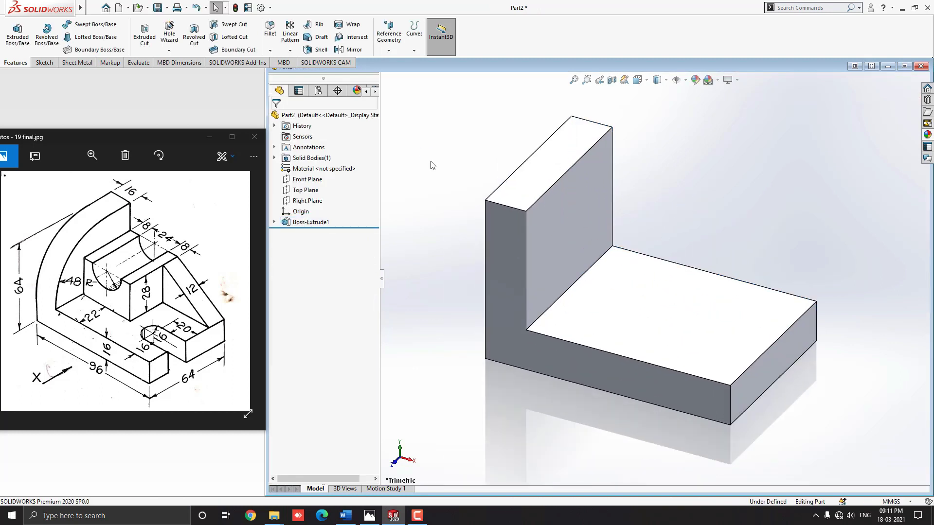
pyautogui.click(274, 223)
pyautogui.click(320, 237)
pyautogui.click(320, 237)
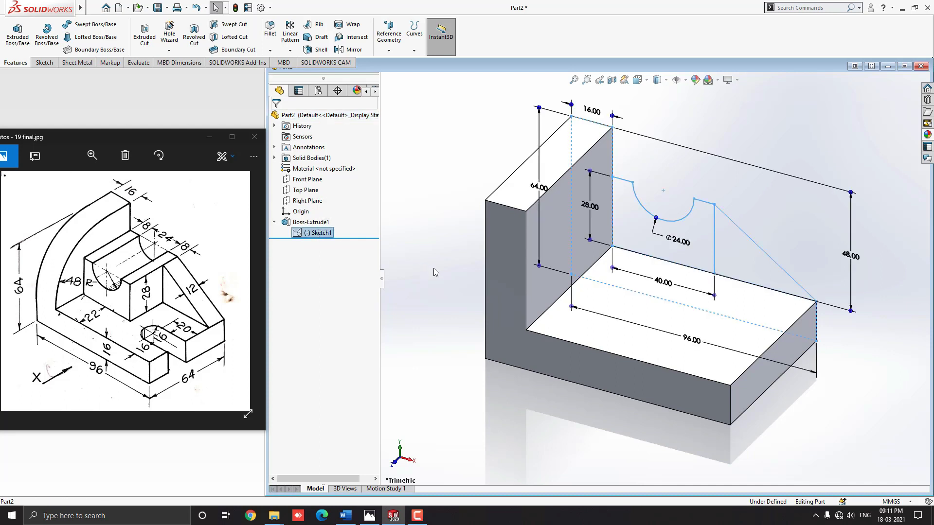
# Extrude the notched rectangle region 42 mm (64-22) as Boss-Extrude2.
pyautogui.click(20, 42)
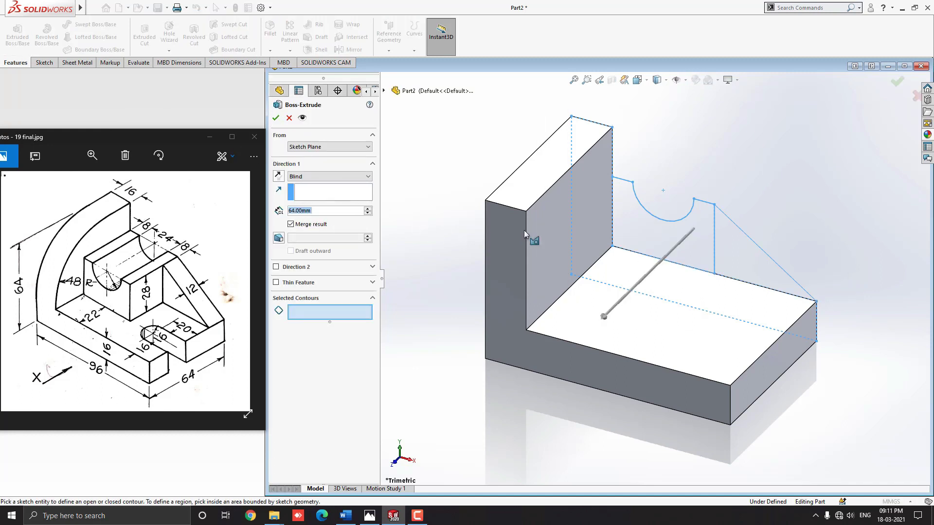
pyautogui.click(633, 223)
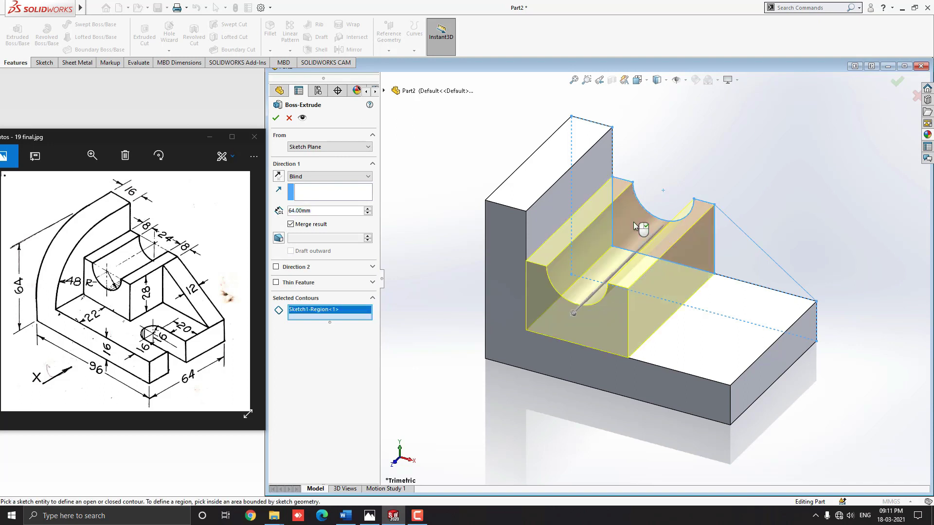
pyautogui.click(313, 211)
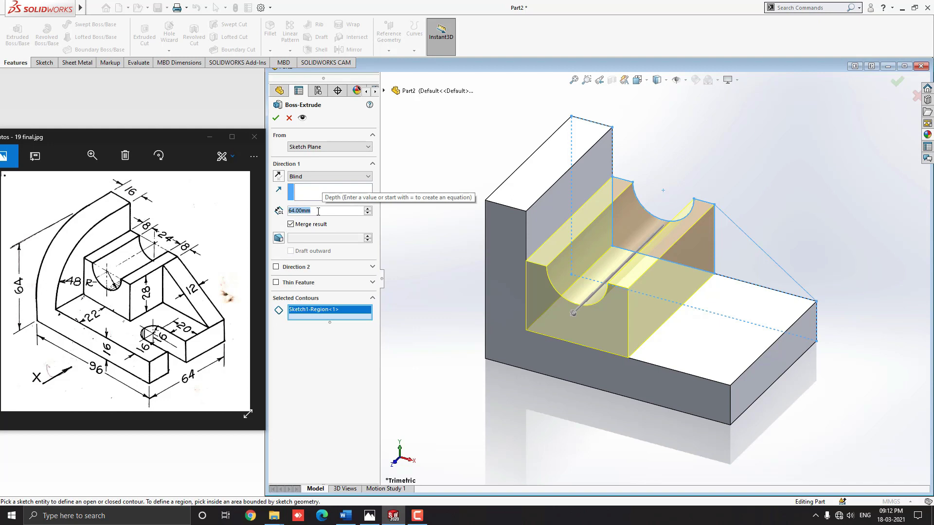
pyautogui.write('64-22')
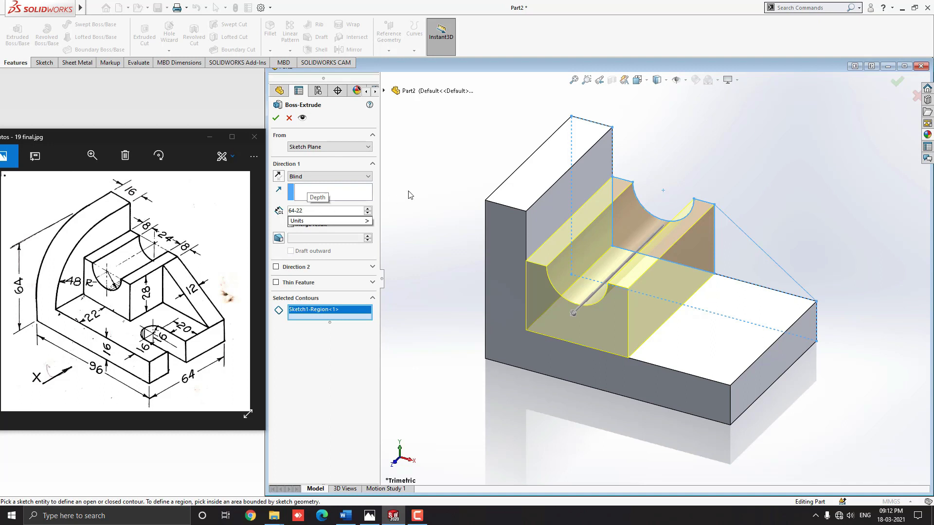
pyautogui.press('Return')
pyautogui.click(276, 118)
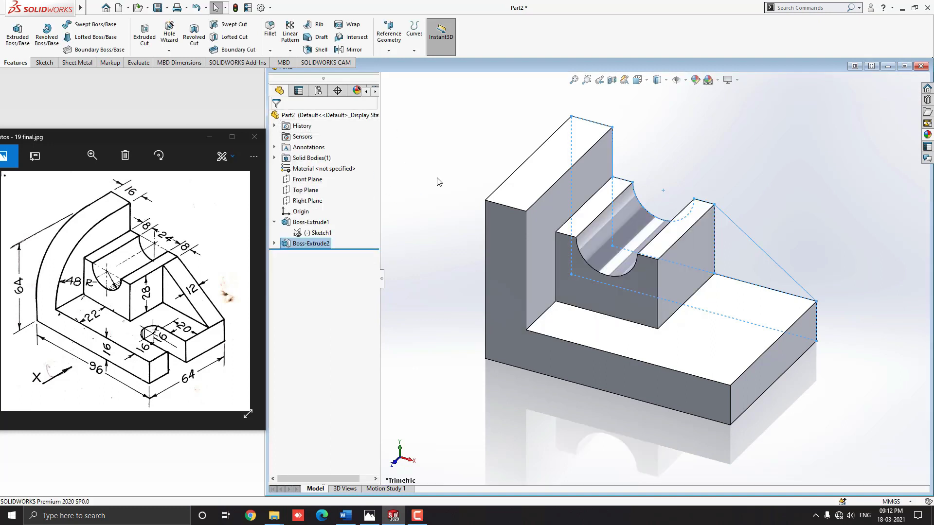
pyautogui.click(318, 235)
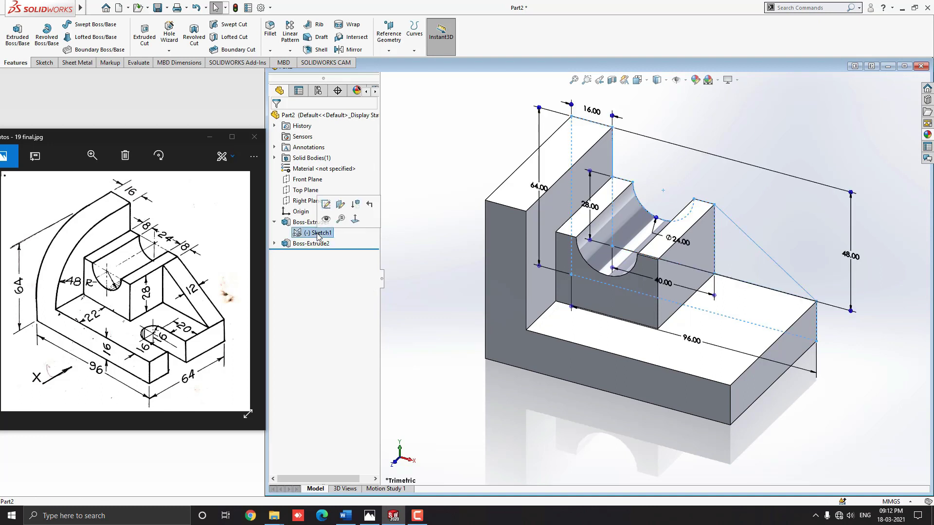
# Extrude Sketch1's triangular region 12 mm as a rib, Boss-Extrude3.
pyautogui.click(18, 33)
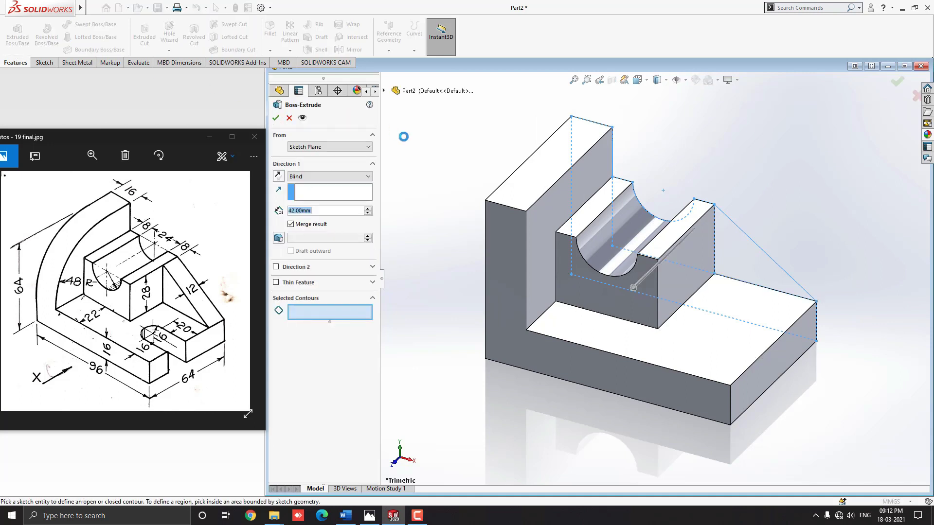
pyautogui.click(314, 317)
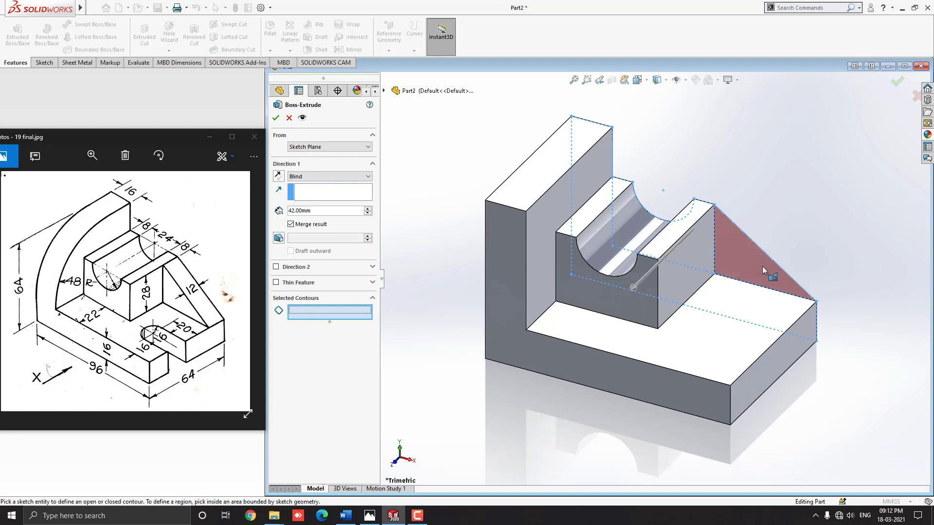
pyautogui.click(763, 266)
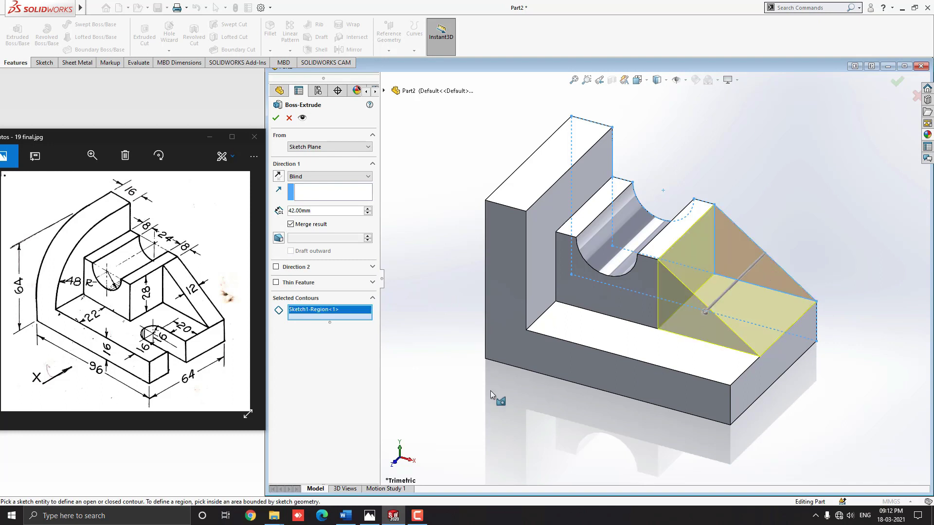
pyautogui.doubleClick(314, 213)
pyautogui.write('12')
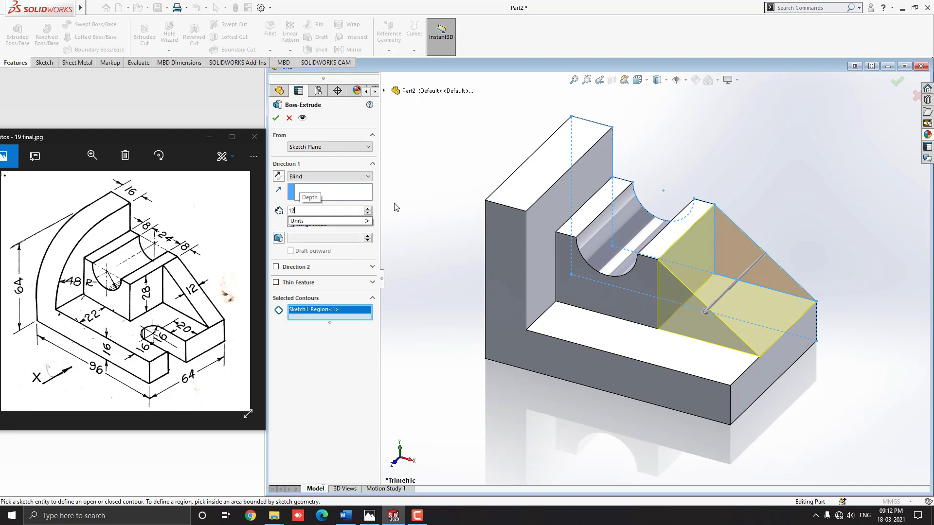
pyautogui.press('Return')
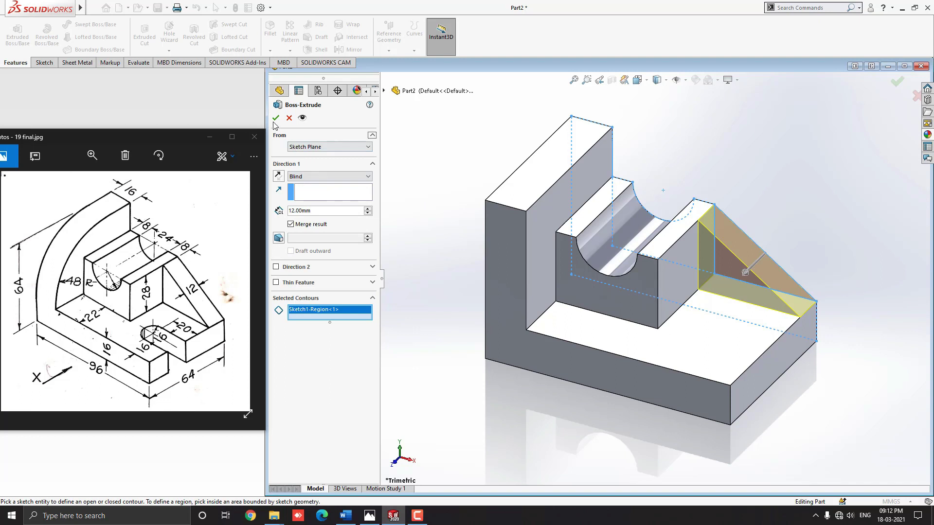
pyautogui.click(276, 118)
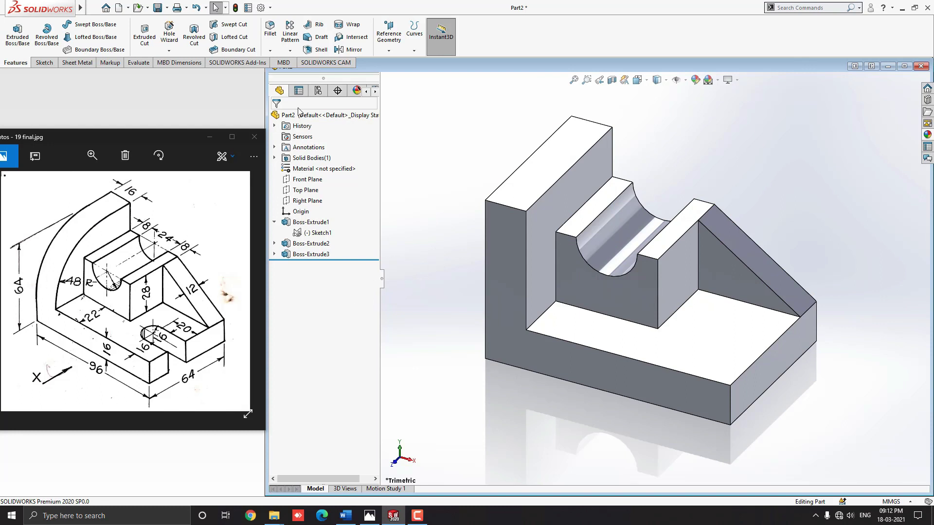
# Fillet the back upright's top front edge with a 48 mm radius.
pyautogui.click(271, 30)
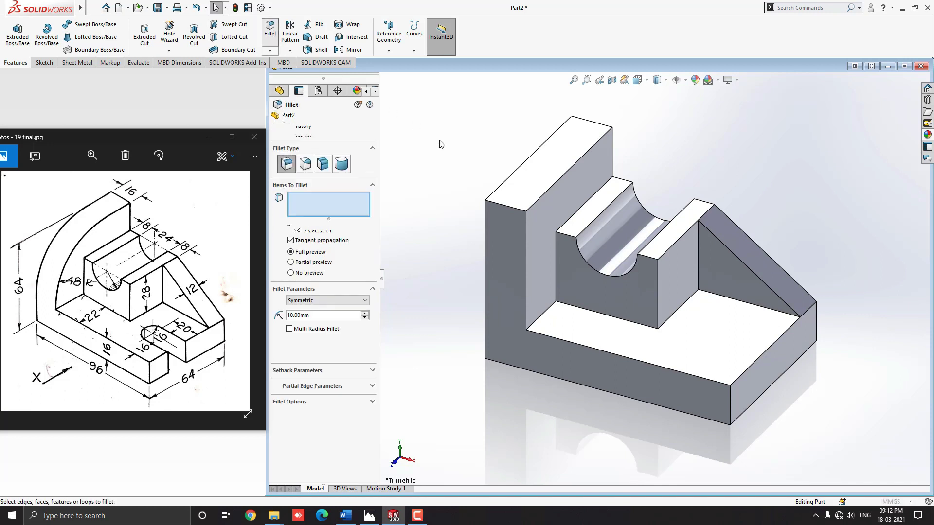
pyautogui.click(509, 207)
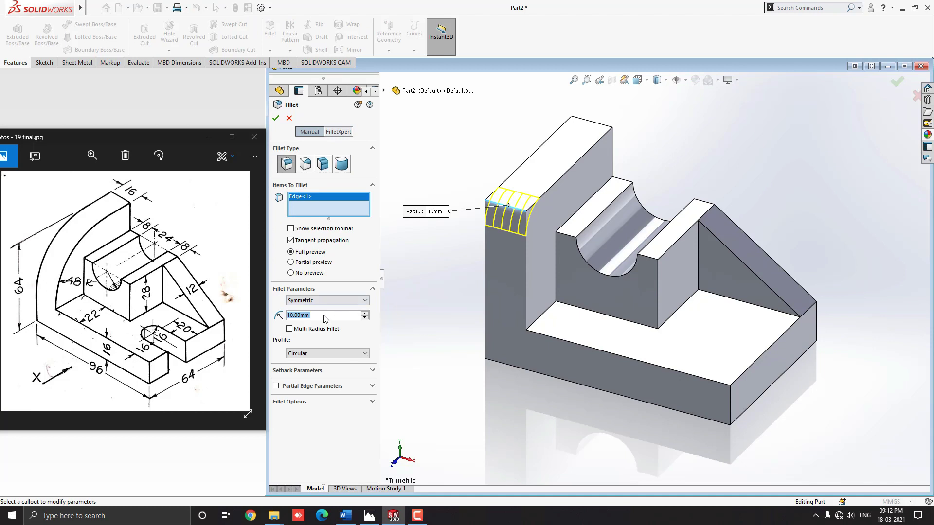
pyautogui.write('48')
pyautogui.press('Return')
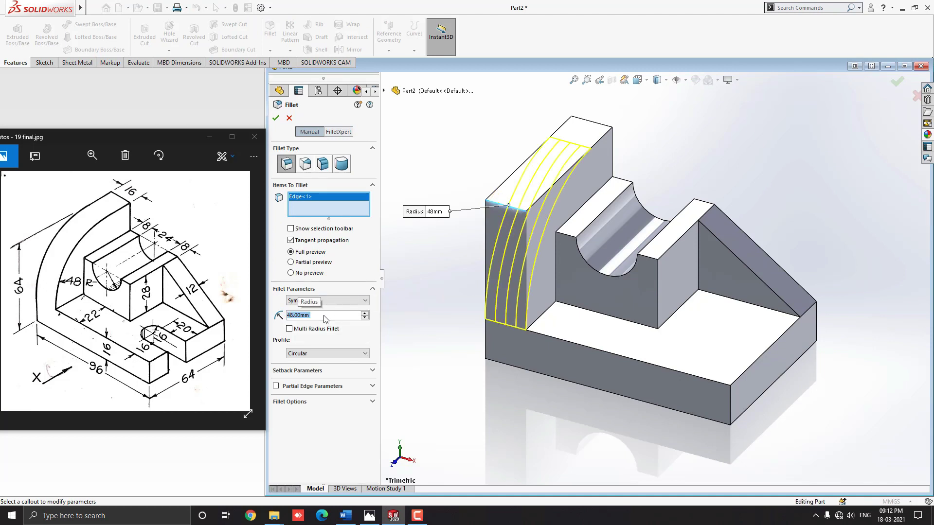
pyautogui.click(274, 120)
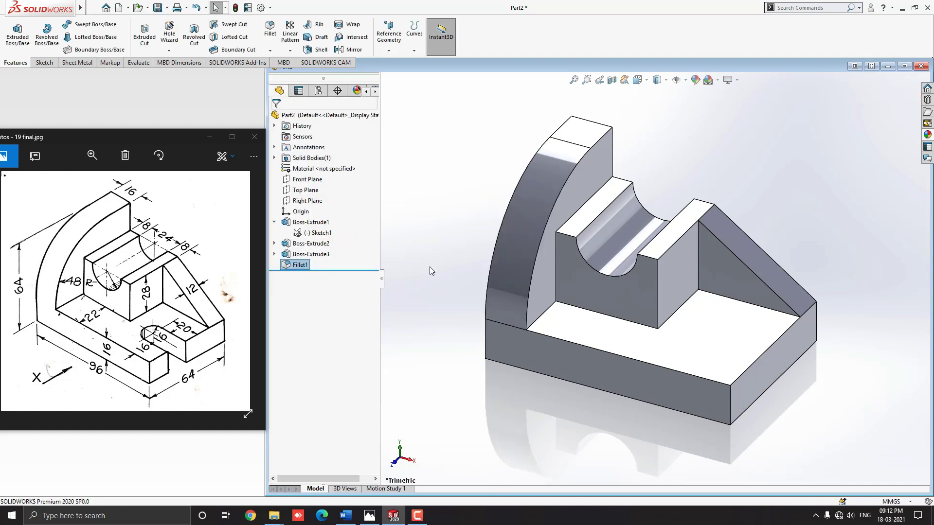
# Open Sketch2 on the base's top face and set the view Normal To it.
pyautogui.scroll(3, 601, 377)
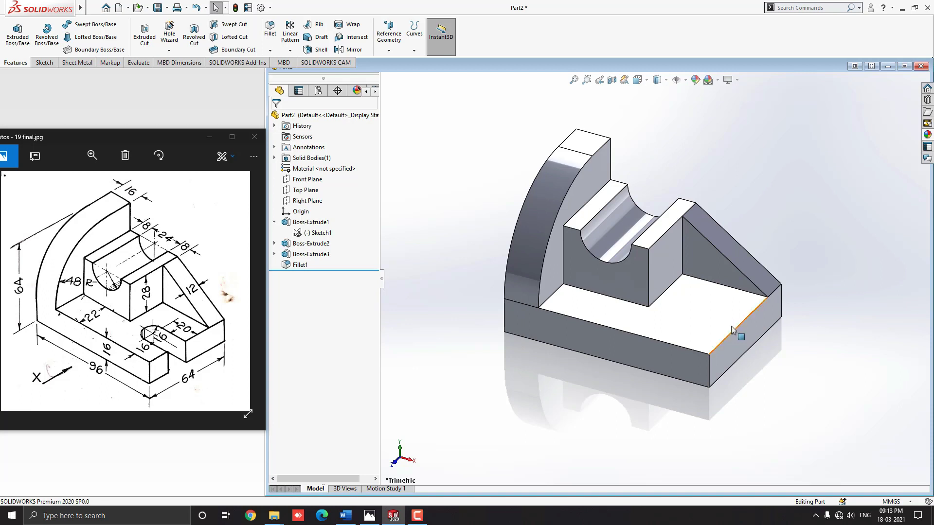
pyautogui.click(713, 329)
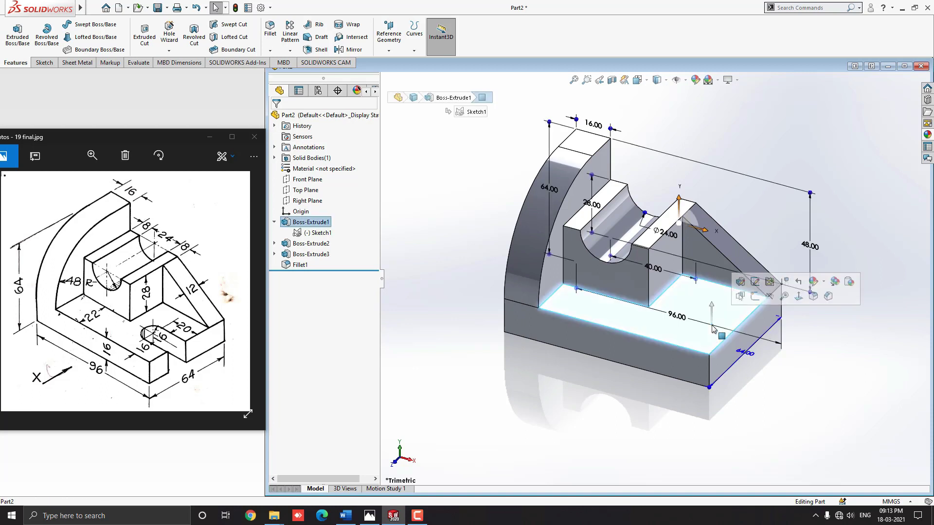
pyautogui.click(754, 297)
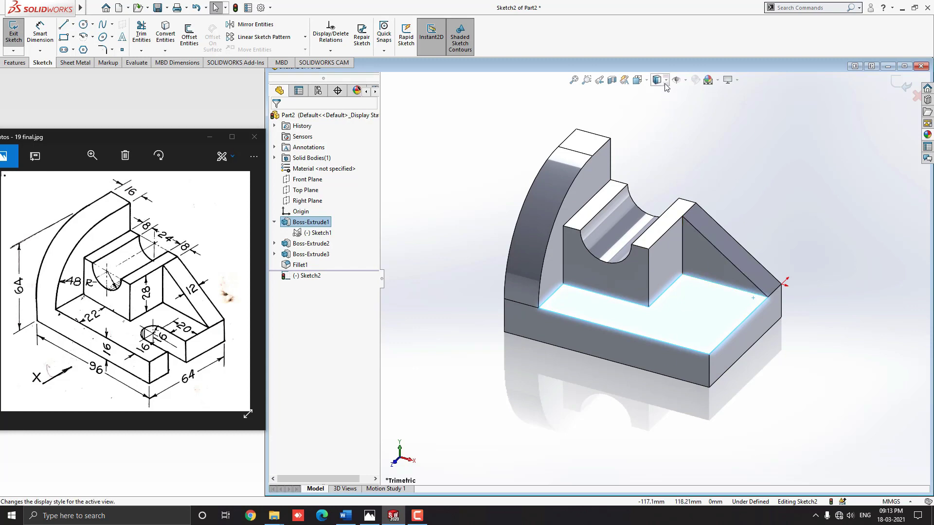
pyautogui.click(637, 79)
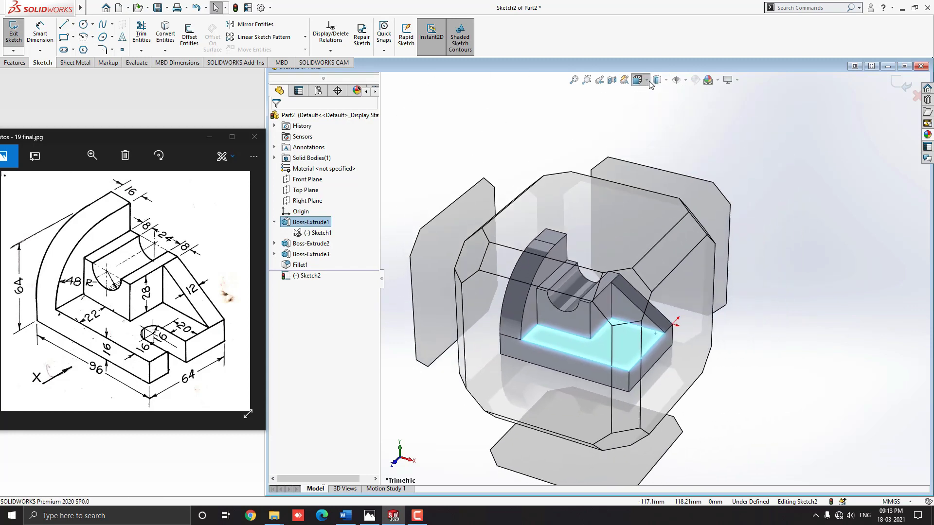
pyautogui.click(692, 134)
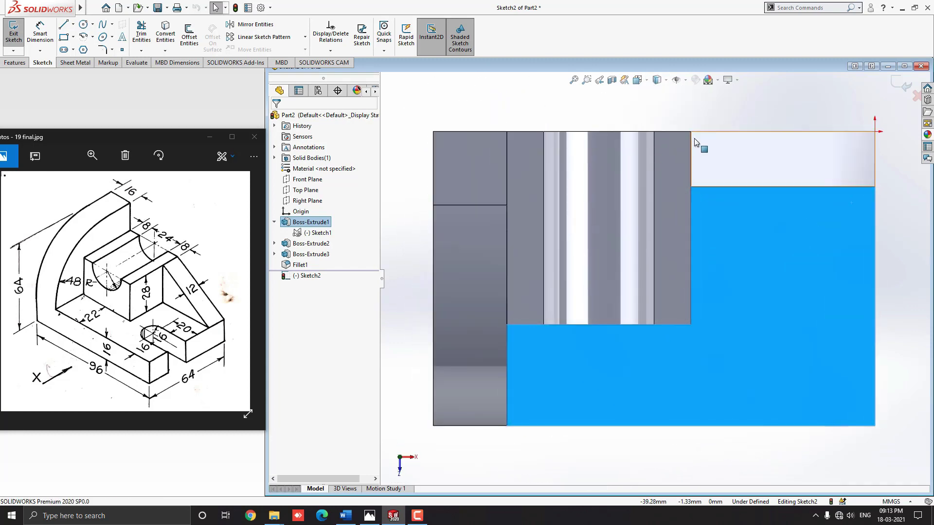
pyautogui.click(570, 470)
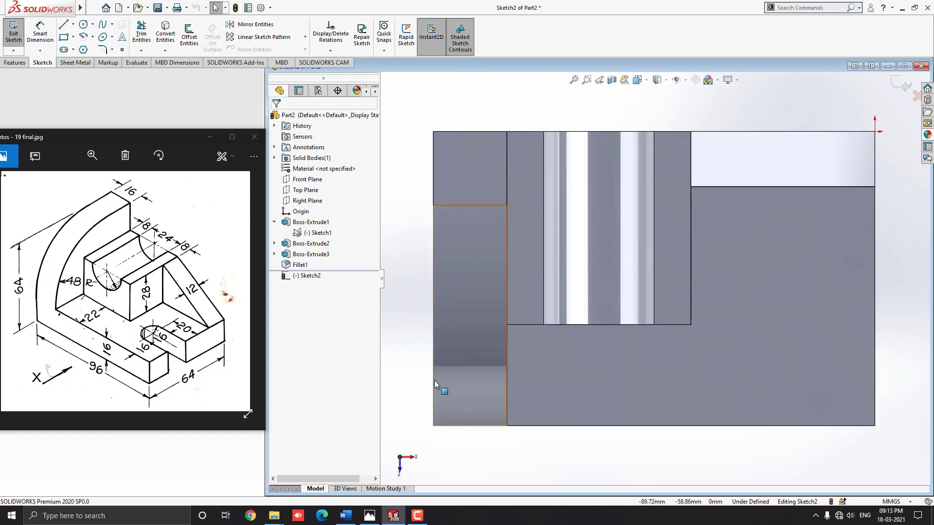
# Draw a straight slot from the base's right edge, length 20 and width 16.
pyautogui.click(64, 50)
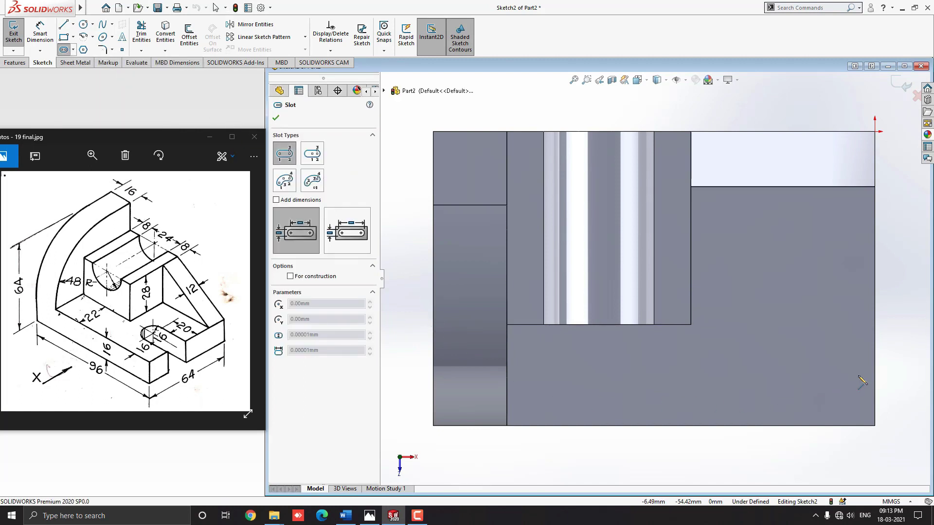
pyautogui.click(874, 349)
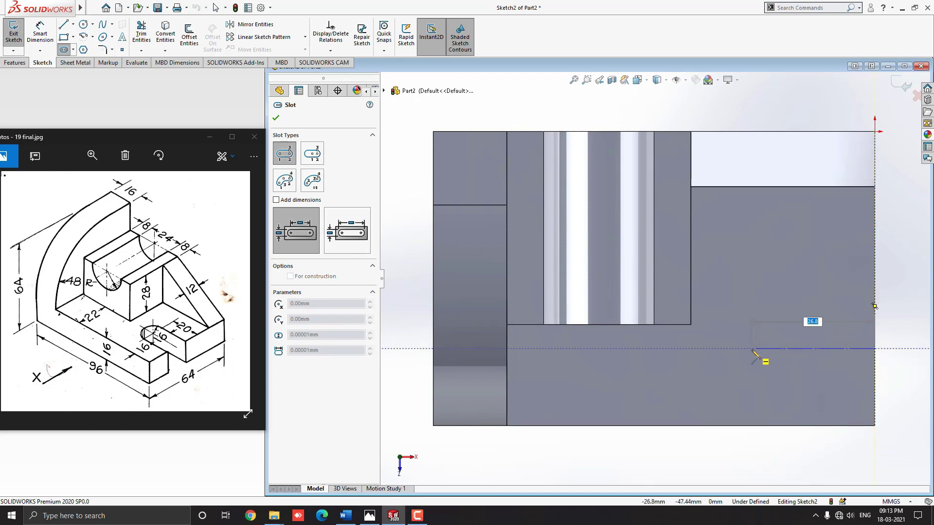
pyautogui.write('20')
pyautogui.press('Return')
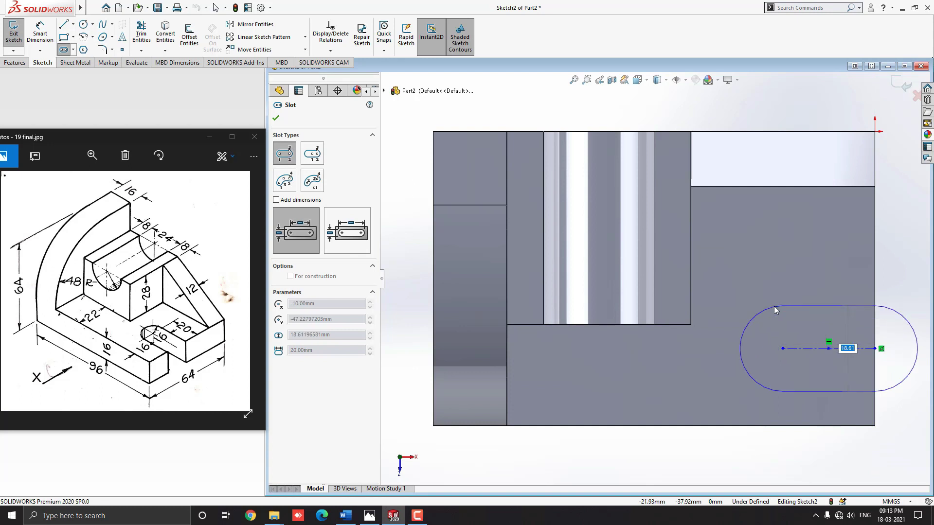
pyautogui.write('16')
pyautogui.press('Return')
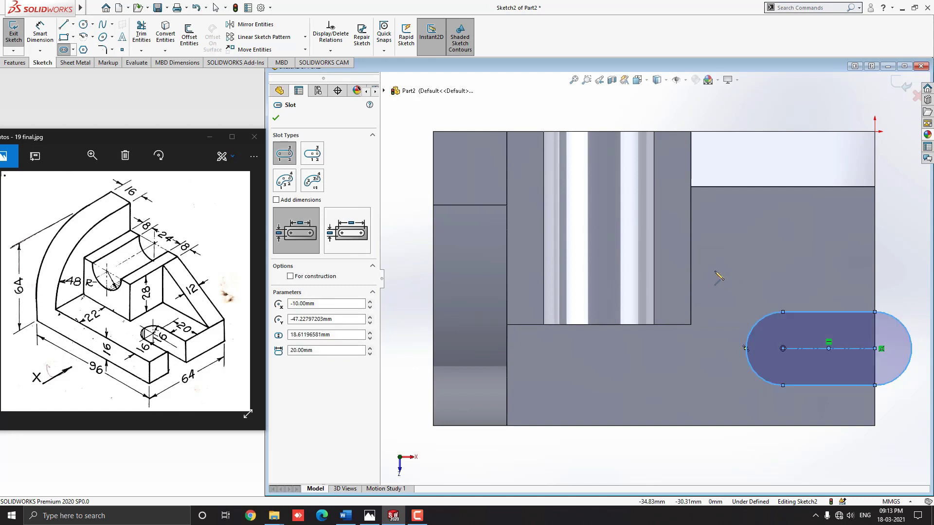
pyautogui.press('Escape')
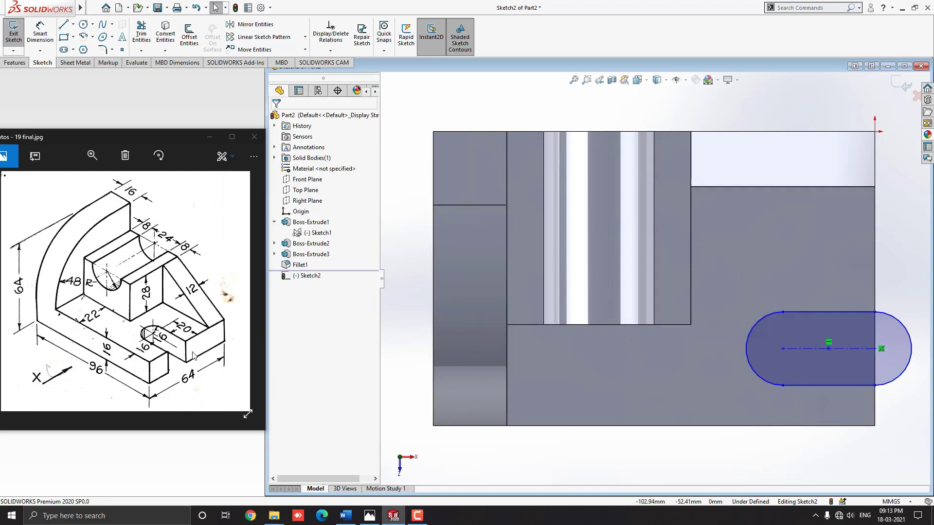
# Dimension the slot's lower edge 16 mm from the part's bottom edge.
pyautogui.click(40, 33)
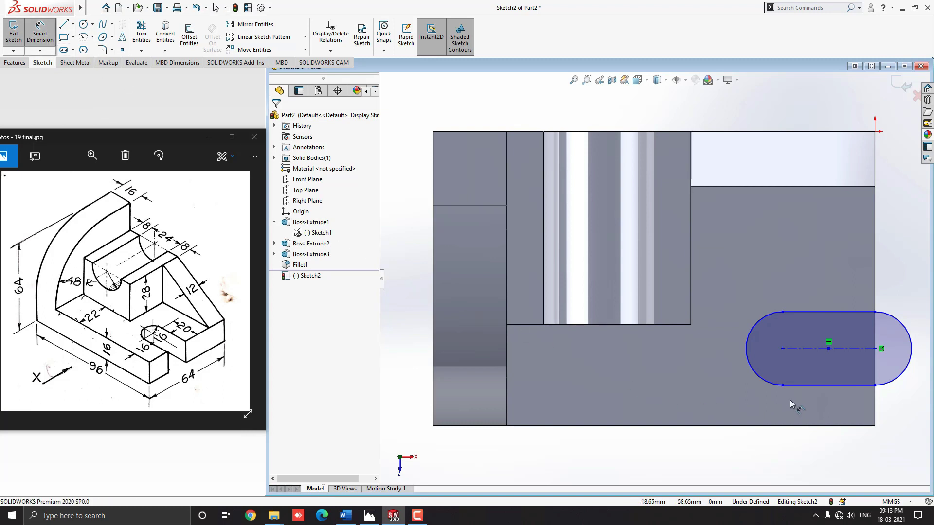
pyautogui.click(815, 390)
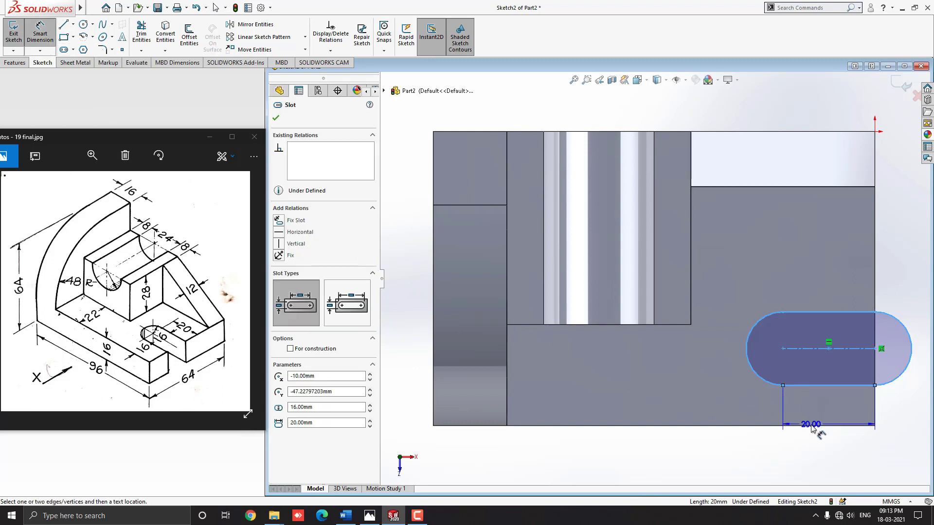
pyautogui.click(802, 426)
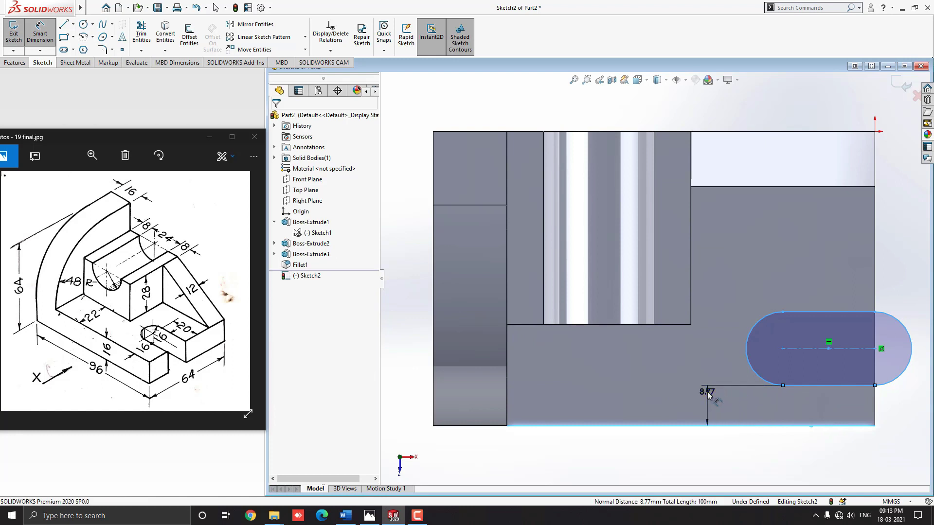
pyautogui.click(708, 389)
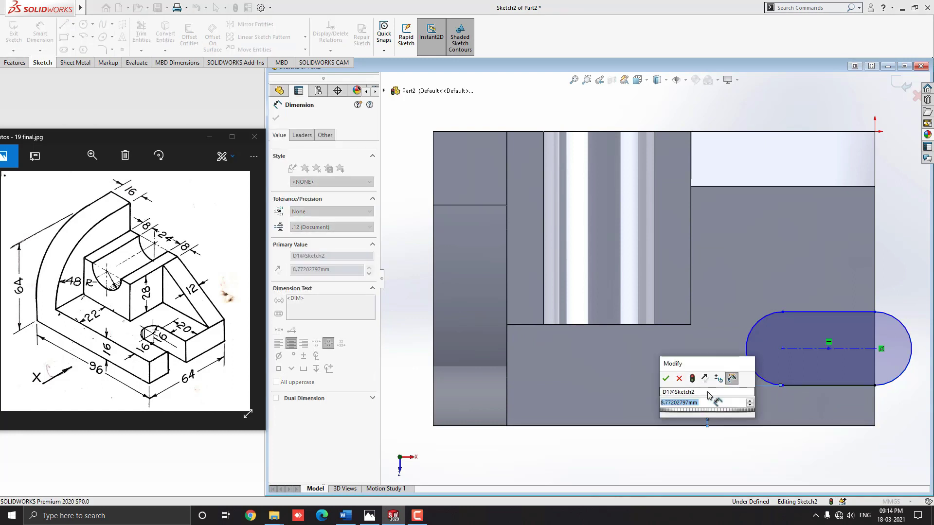
pyautogui.write('16')
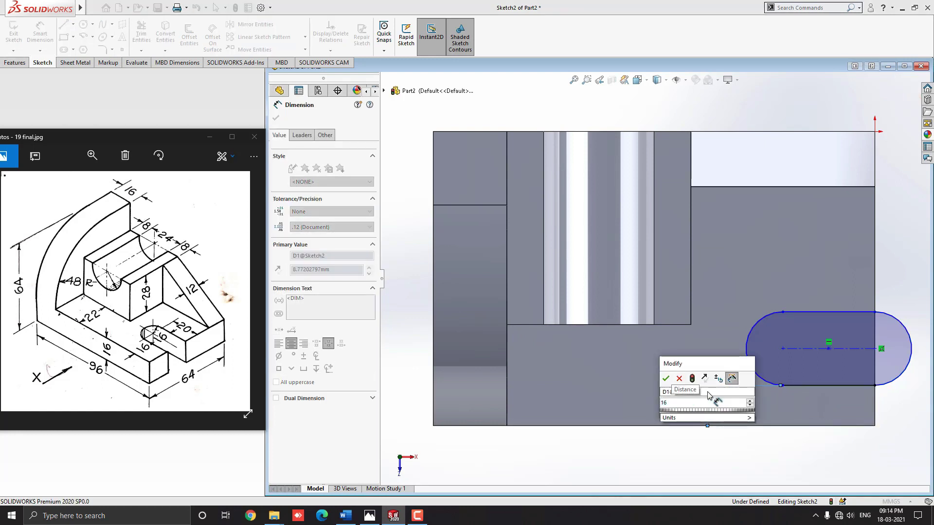
pyautogui.press('Return')
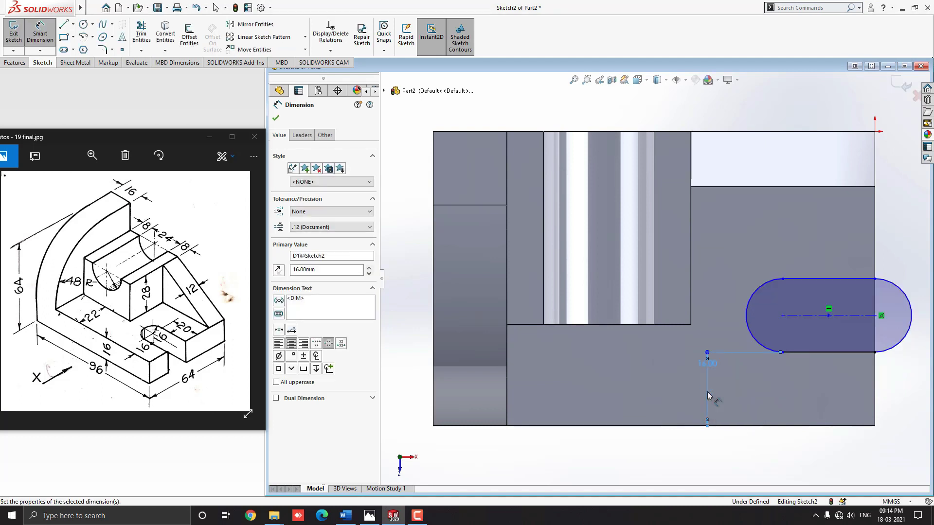
pyautogui.press('Escape')
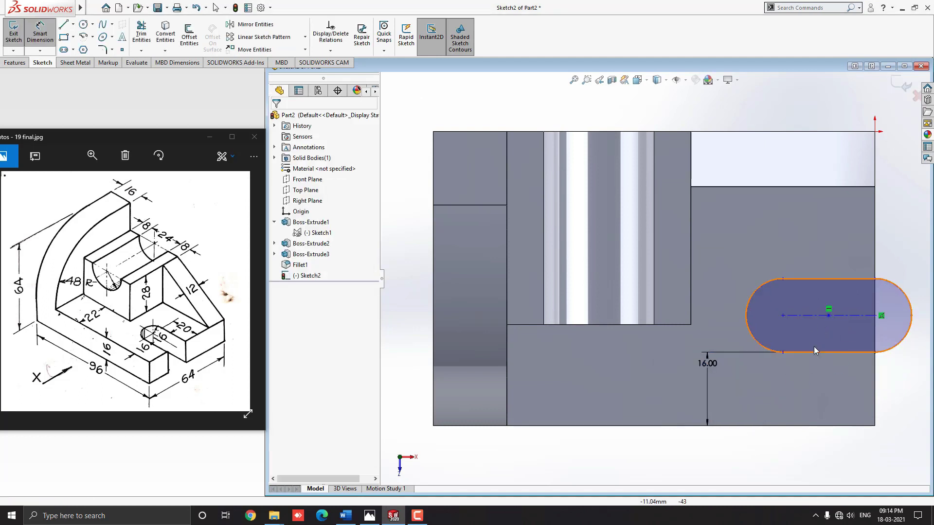
pyautogui.press('Escape')
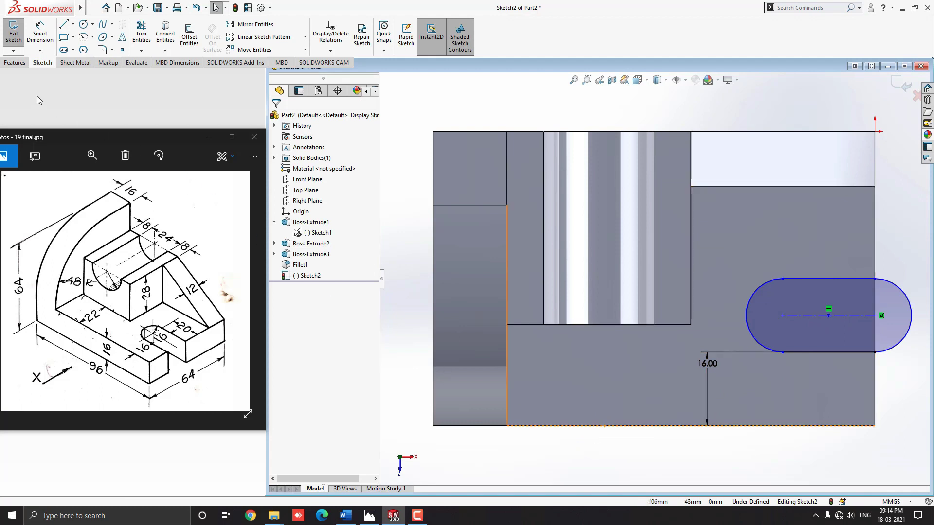
# Extruded-cut the slot sketch Through All of the base.
pyautogui.click(15, 64)
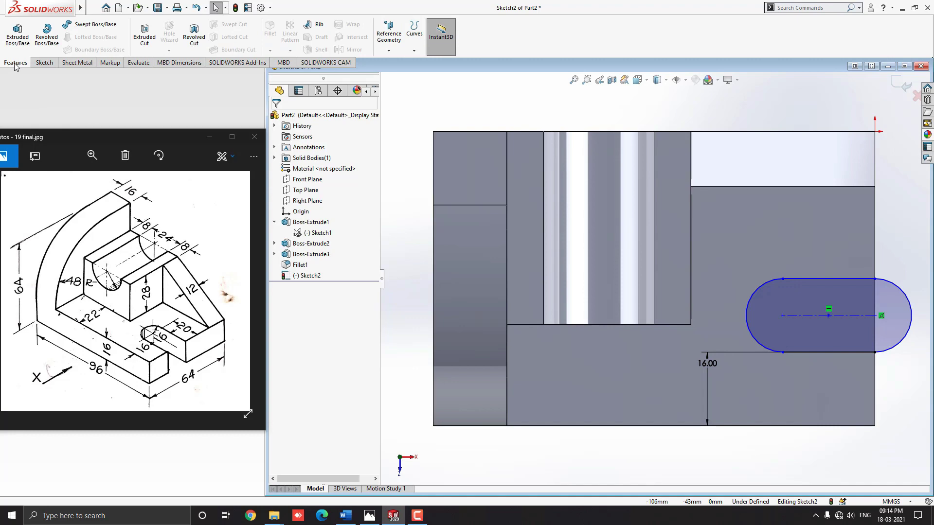
pyautogui.click(145, 37)
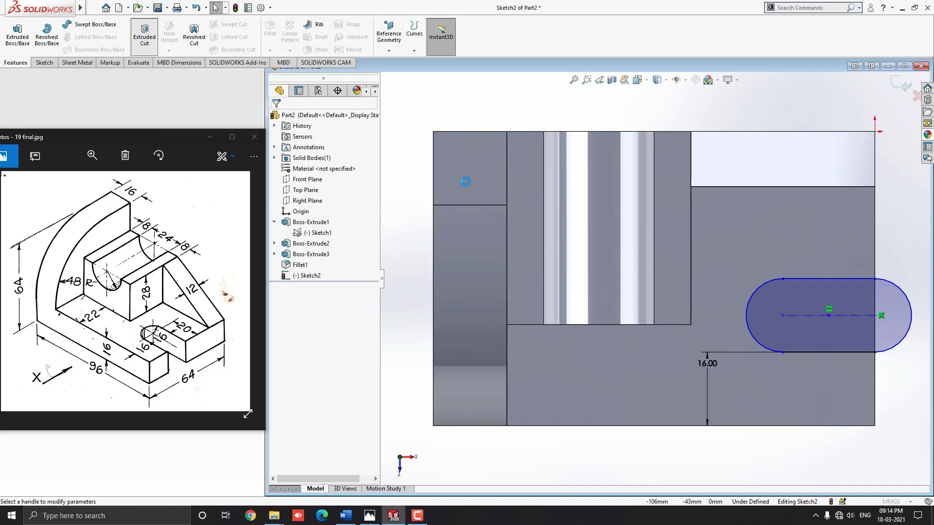
pyautogui.moveTo(608, 380); pyautogui.dragTo(582, 288, button='middle')
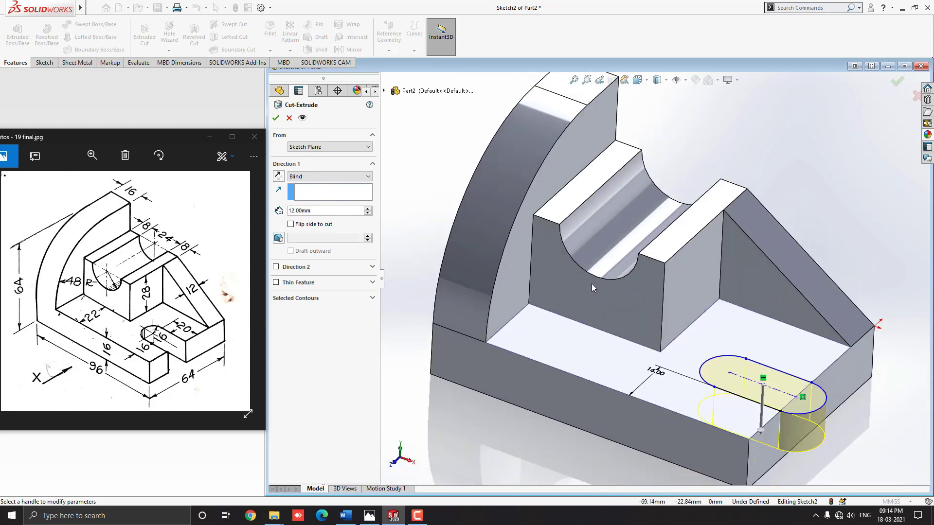
pyautogui.scroll(3, 592, 284)
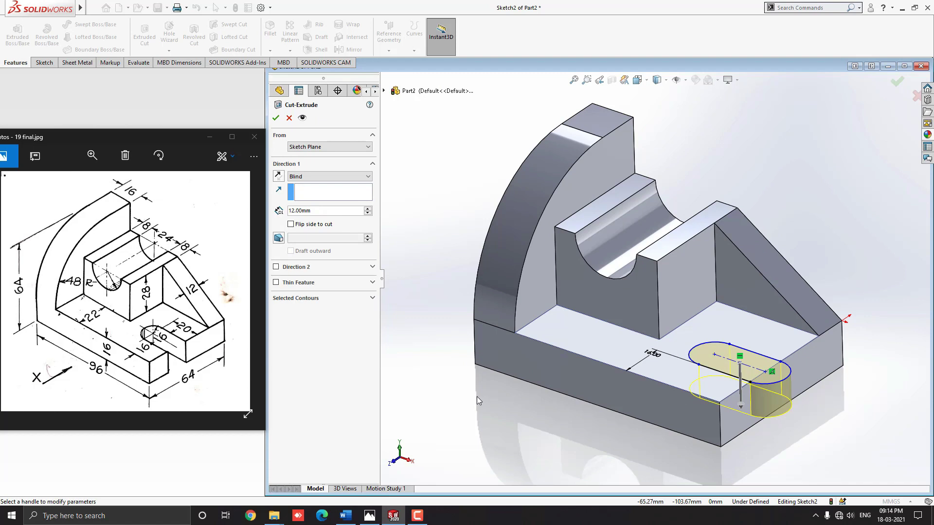
pyautogui.click(319, 178)
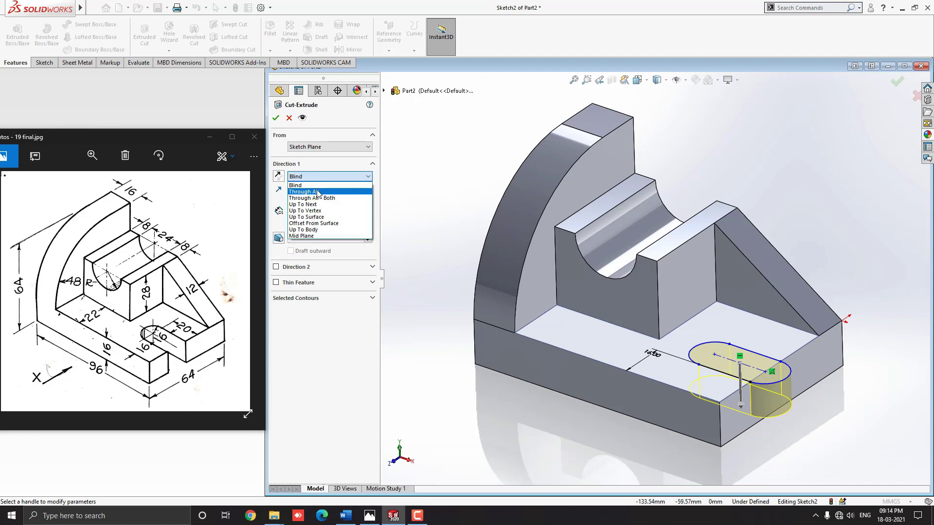
pyautogui.click(317, 192)
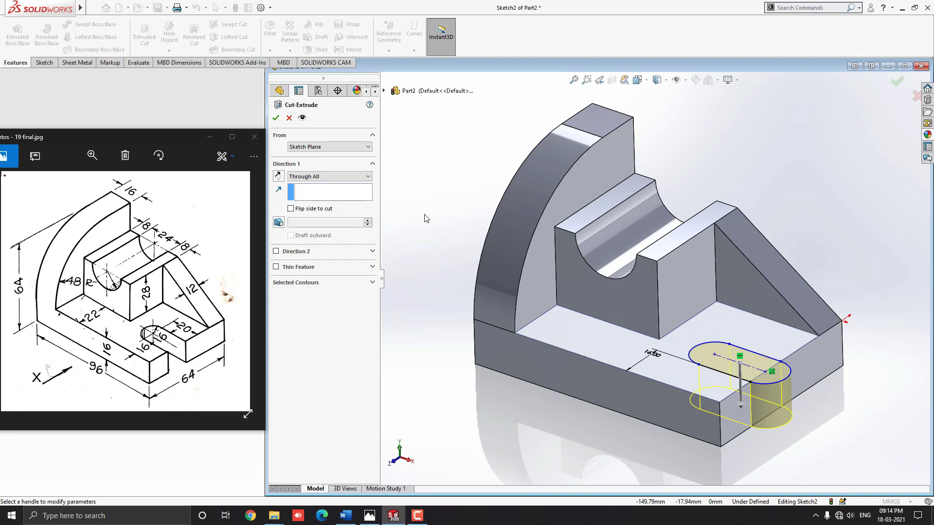
pyautogui.click(276, 118)
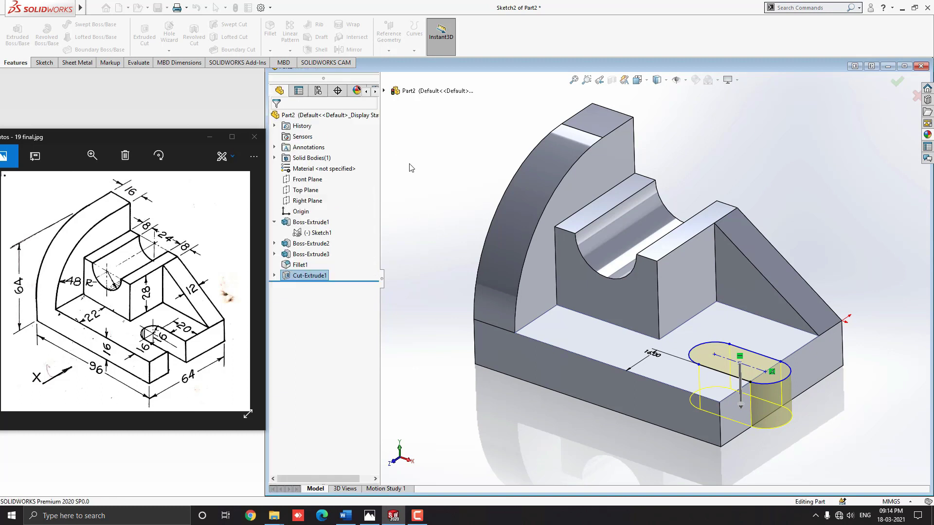
# Maximize the Part2 window and minimize the Photos reference drawing.
pyautogui.moveTo(722, 372); pyautogui.dragTo(673, 335, button='middle')
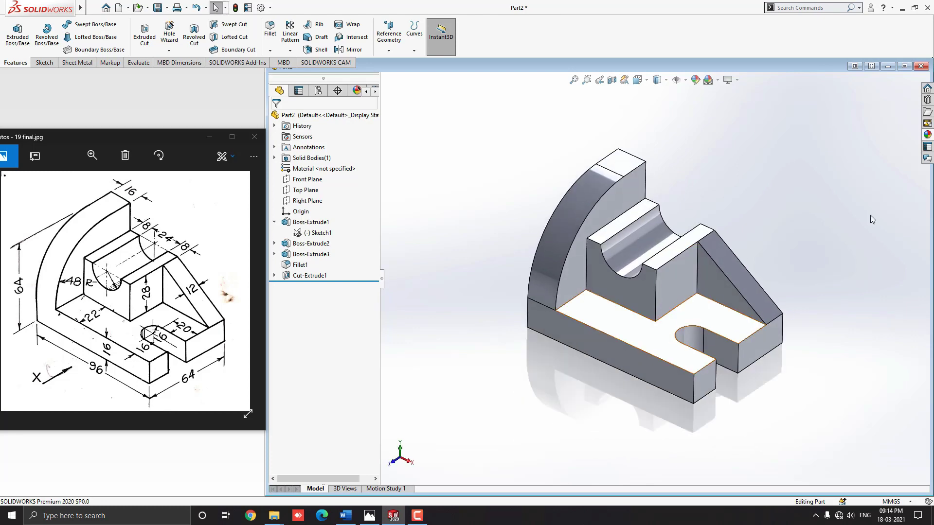
pyautogui.click(904, 67)
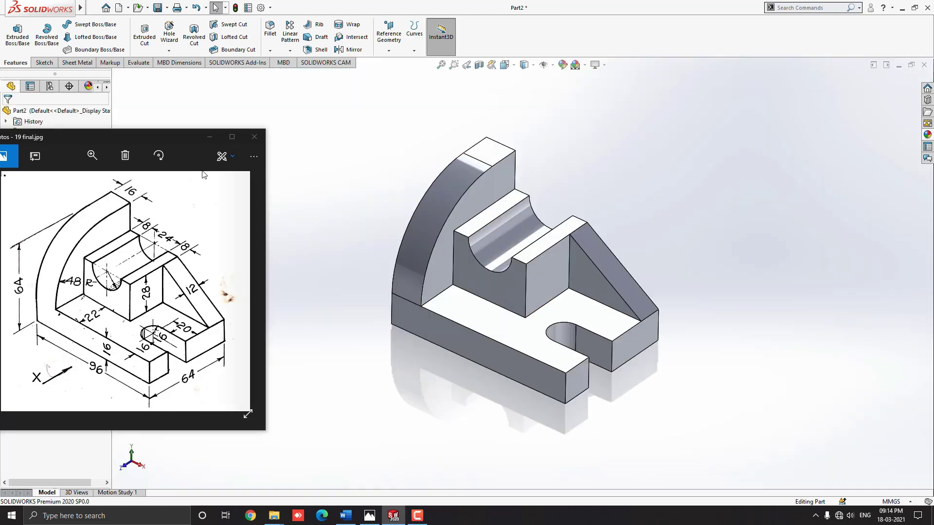
pyautogui.click(210, 137)
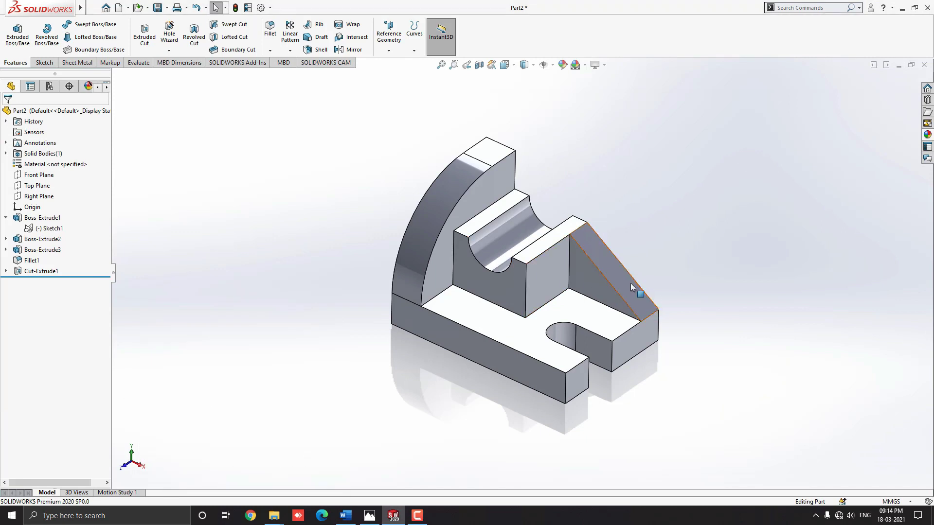
pyautogui.moveTo(632, 276); pyautogui.dragTo(648, 301, button='middle')
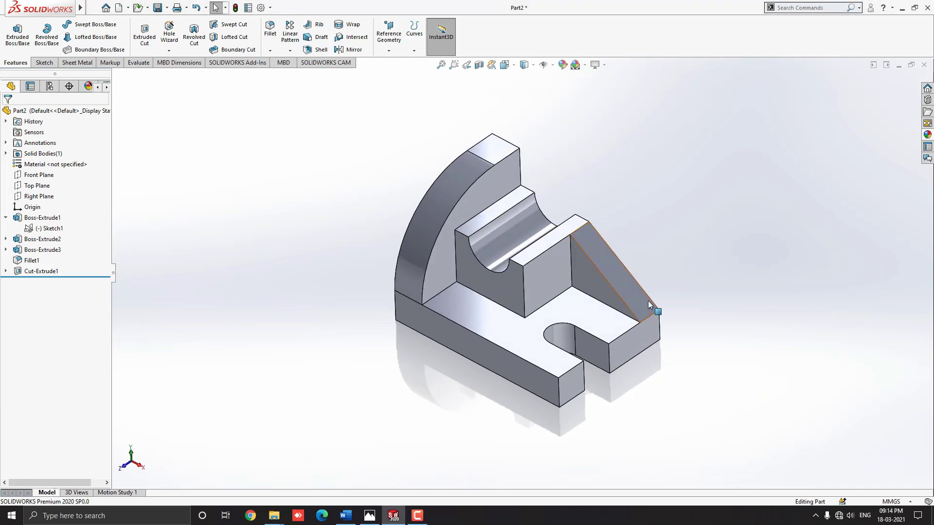
# Apply a swatch from Appearances > Metal > Zinc to the bracket.
pyautogui.click(928, 136)
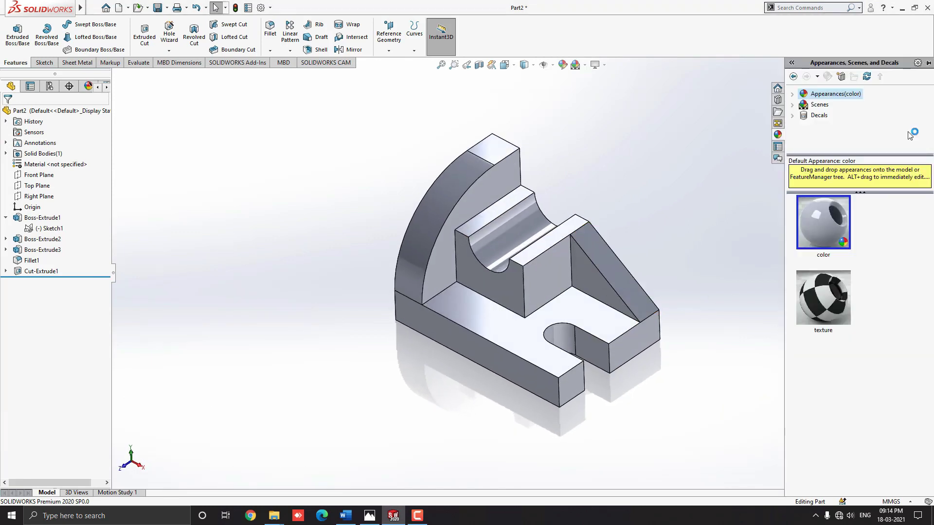
pyautogui.click(792, 94)
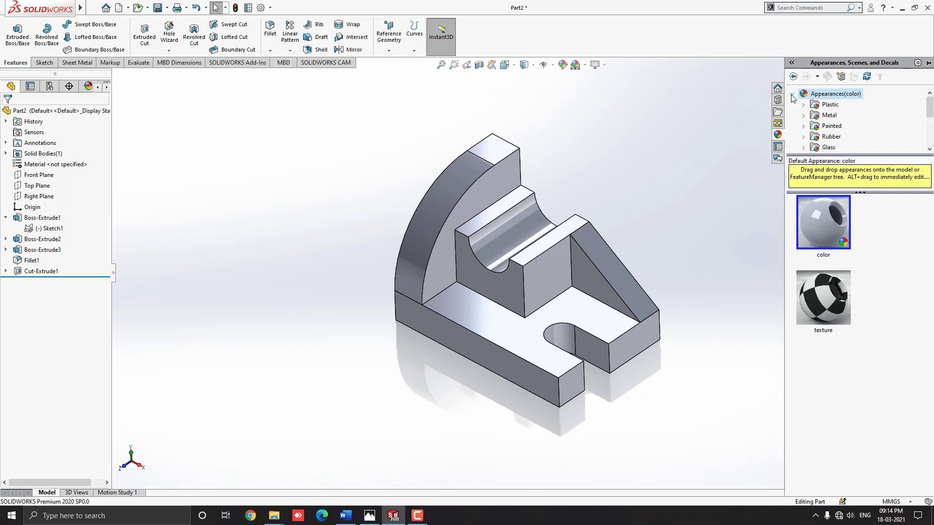
pyautogui.click(804, 116)
pyautogui.scroll(-2, 857, 137)
pyautogui.scroll(-1, 856, 139)
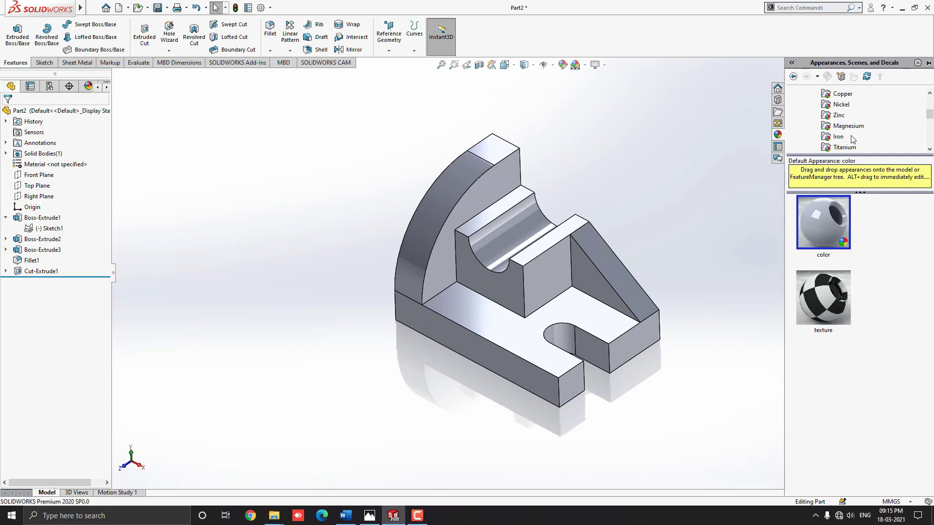
pyautogui.click(838, 114)
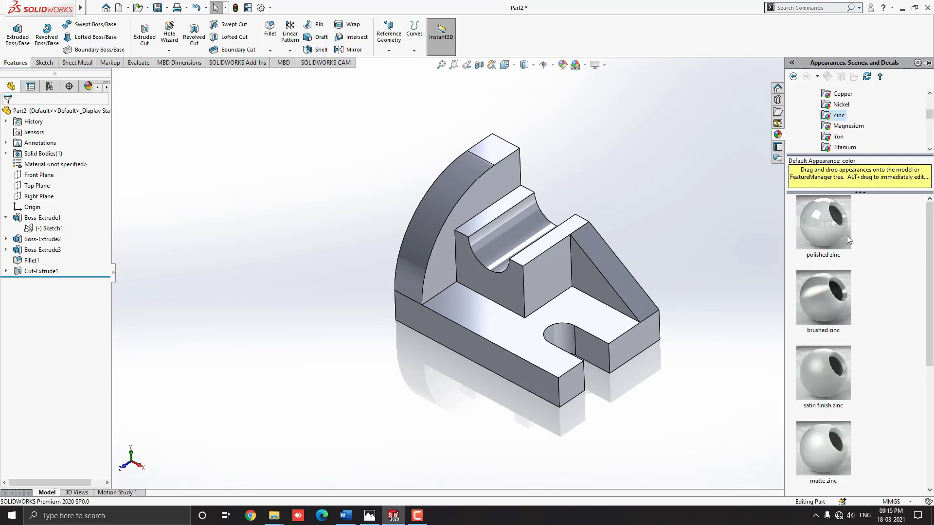
pyautogui.moveTo(830, 453)
pyautogui.mouseDown()
pyautogui.moveTo(564, 326)
pyautogui.moveTo(547, 284)
pyautogui.mouseUp()
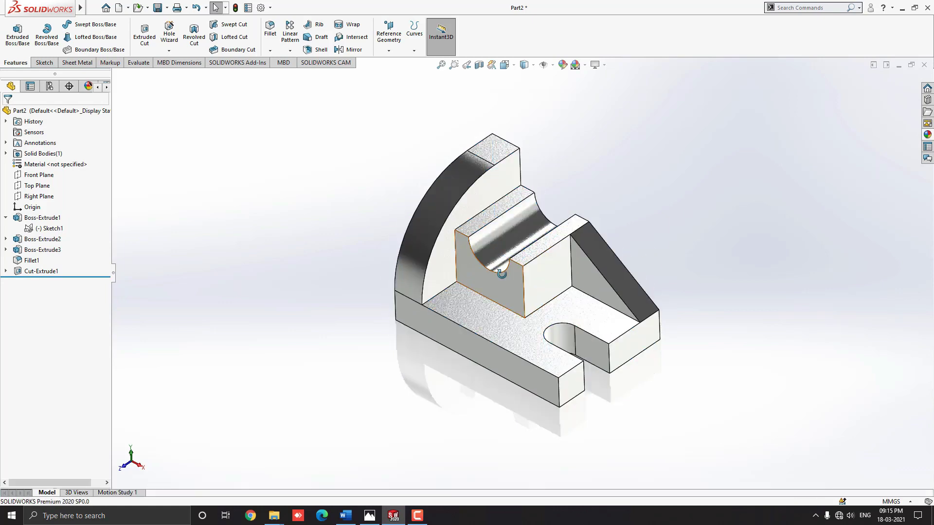
# Orbit the bracket to inspect the zinc finish from below.
pyautogui.moveTo(514, 247); pyautogui.dragTo(445, 293, button='middle')
pyautogui.moveTo(663, 219); pyautogui.dragTo(497, 204, button='middle')
pyautogui.press('space')
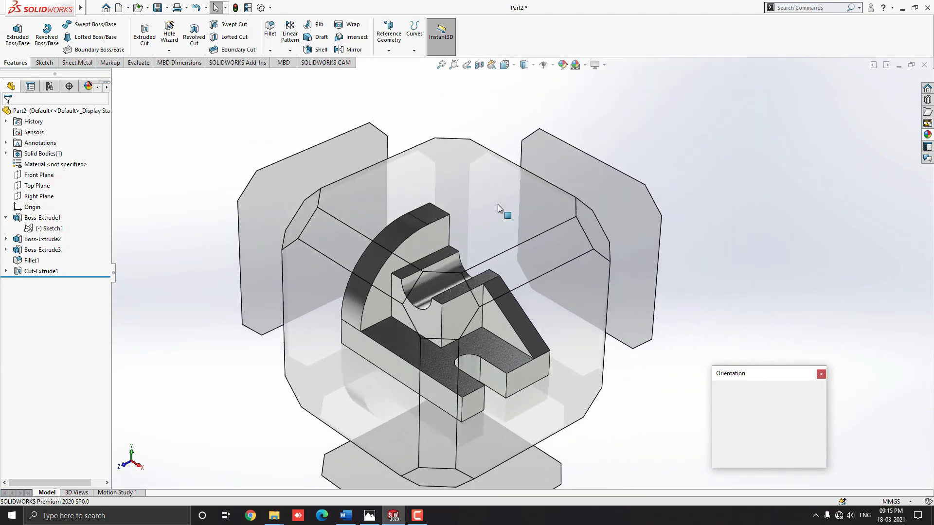